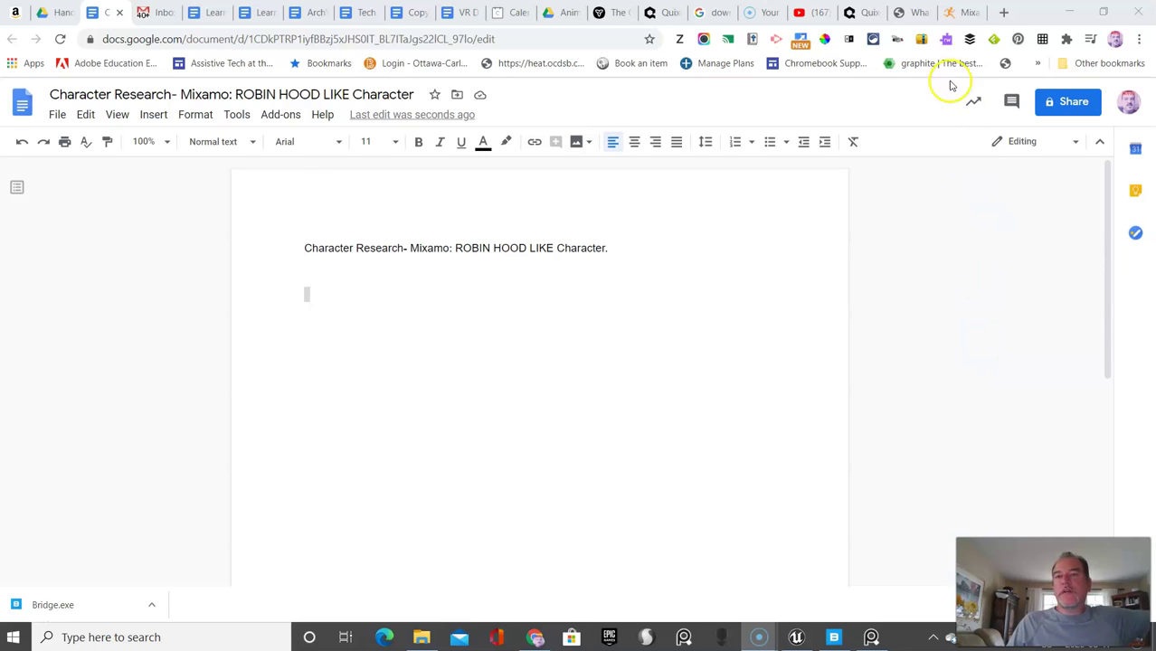
pyautogui.click(964, 12)
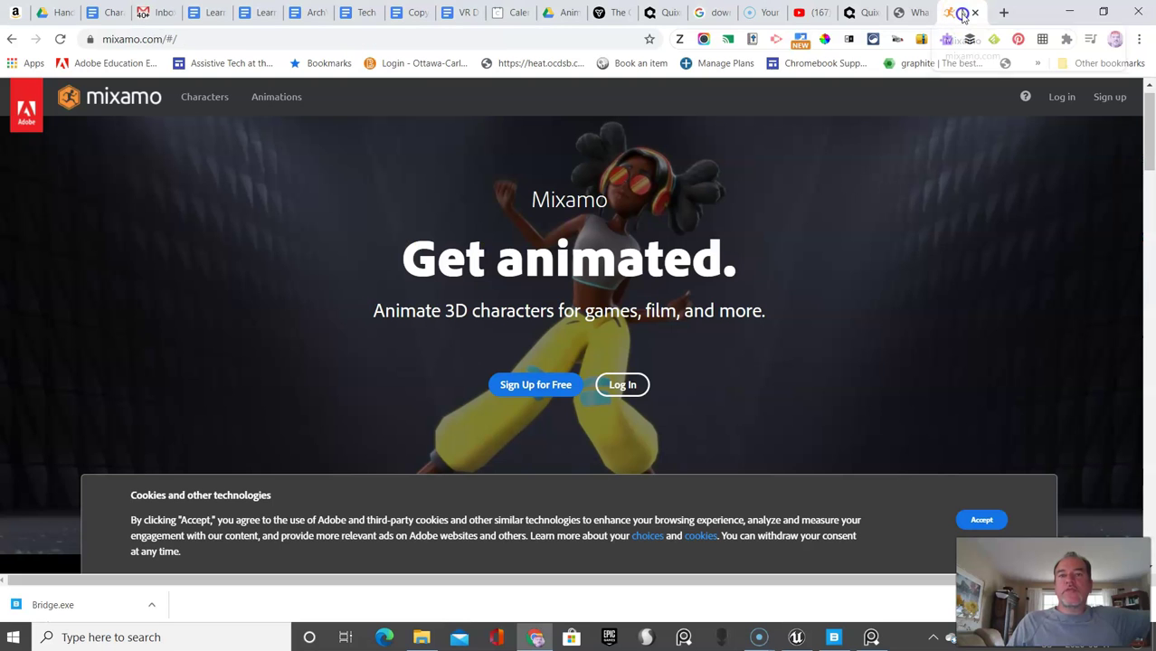
pyautogui.click(114, 40)
pyautogui.rightClick(115, 41)
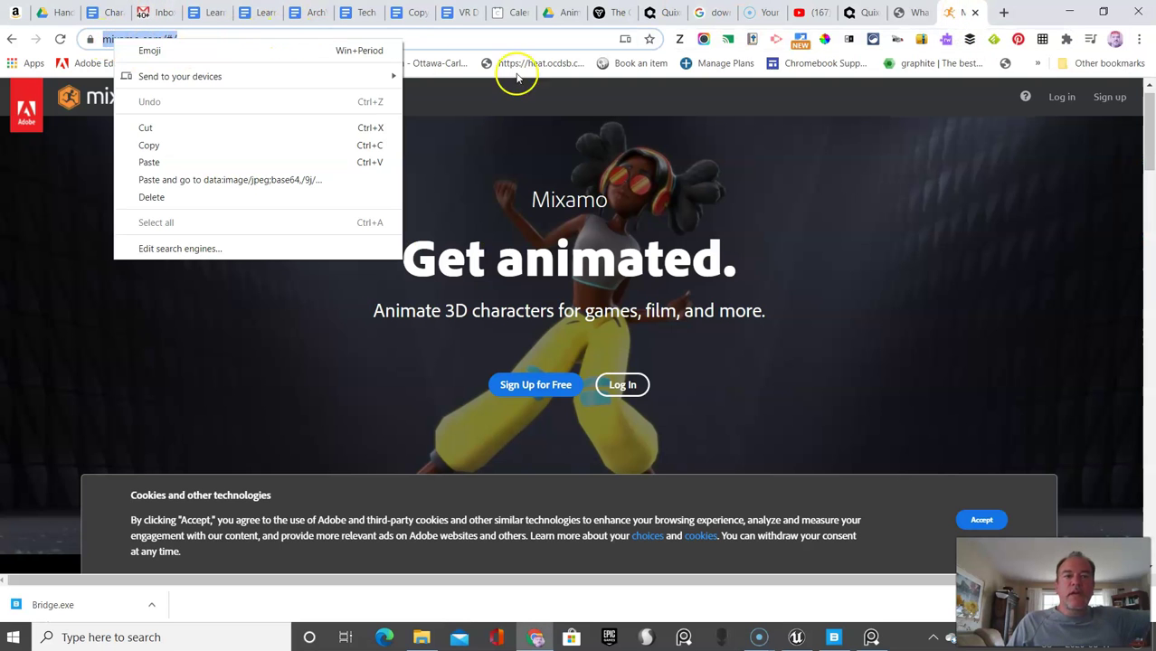
pyautogui.click(530, 39)
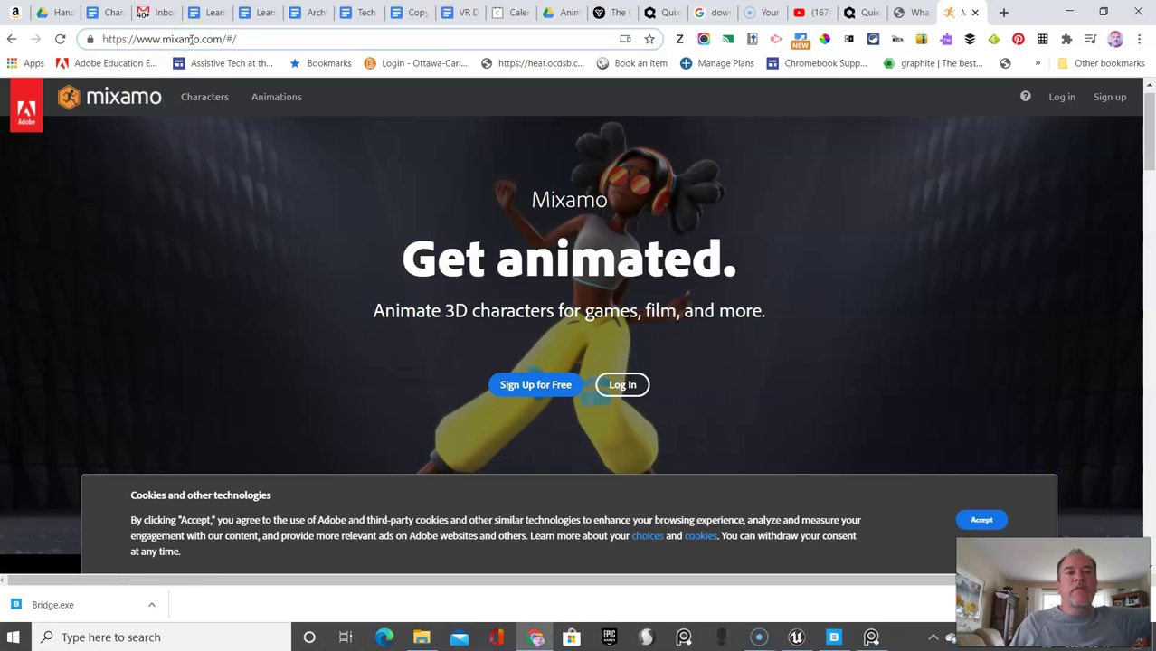
pyautogui.scroll(-1, 737, 290)
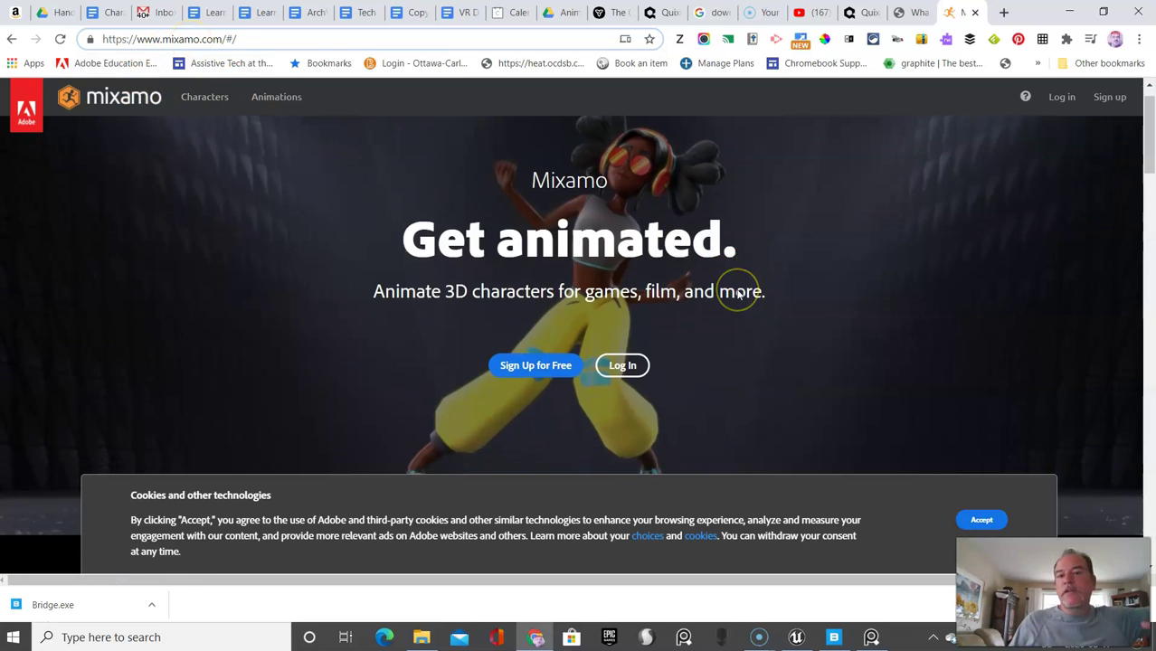
pyautogui.scroll(2, 286, 312)
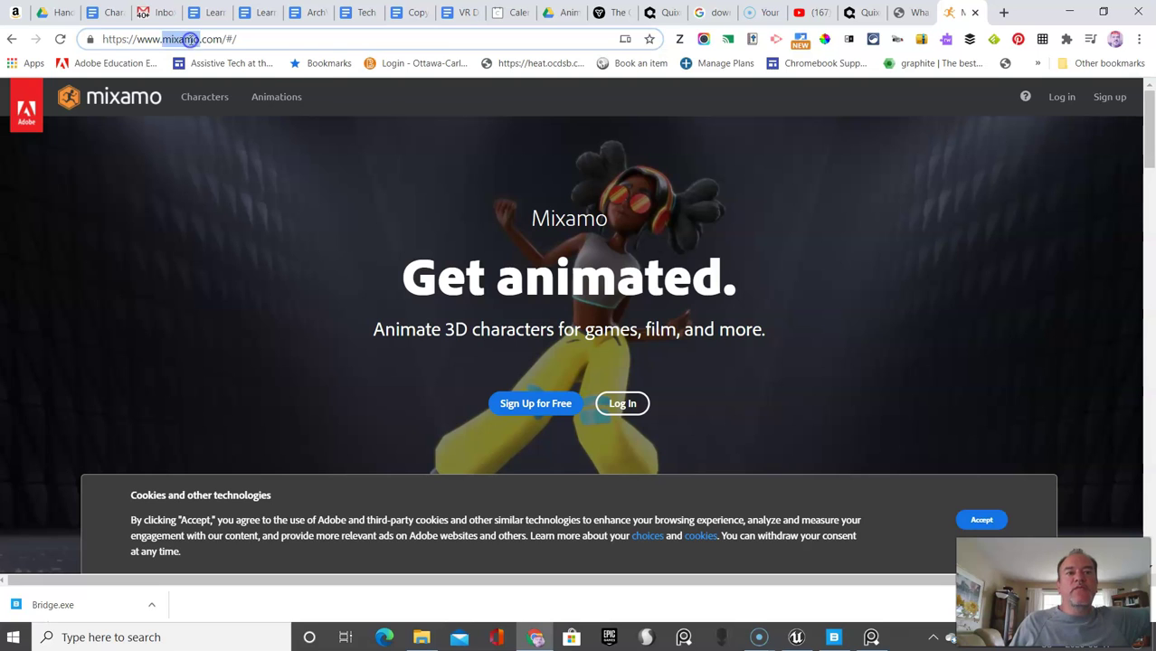
pyautogui.click(190, 42)
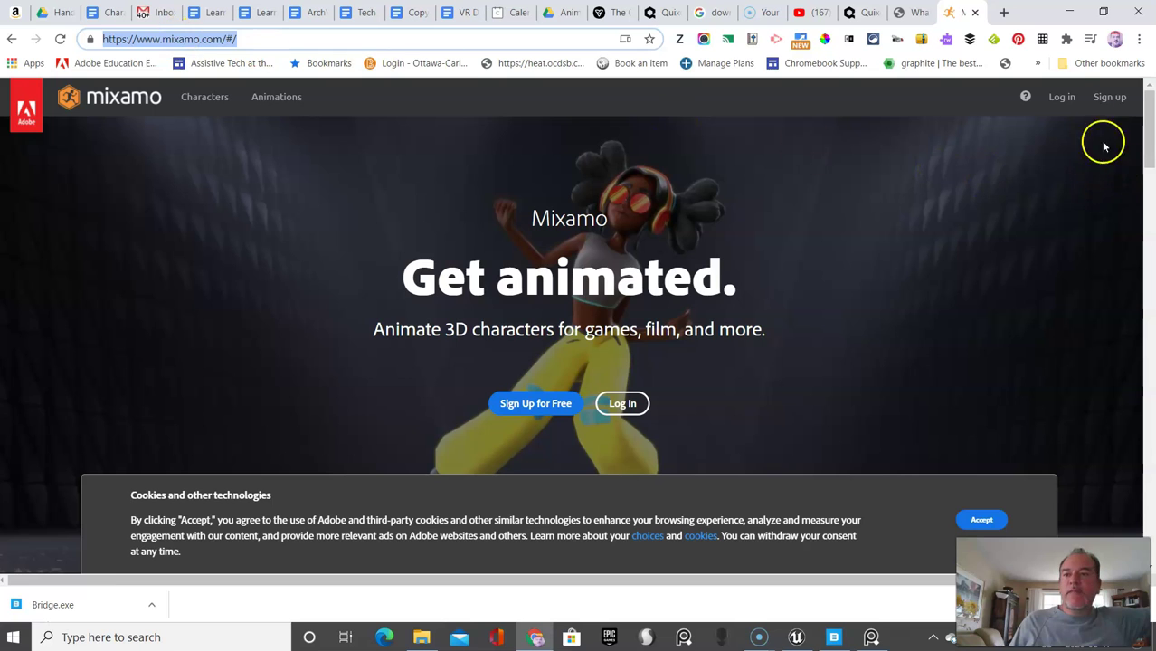
# Log in to Mixamo with a Google account, loading the ERIKA_ARCHER_BOW_ARROW character
pyautogui.click(1056, 97)
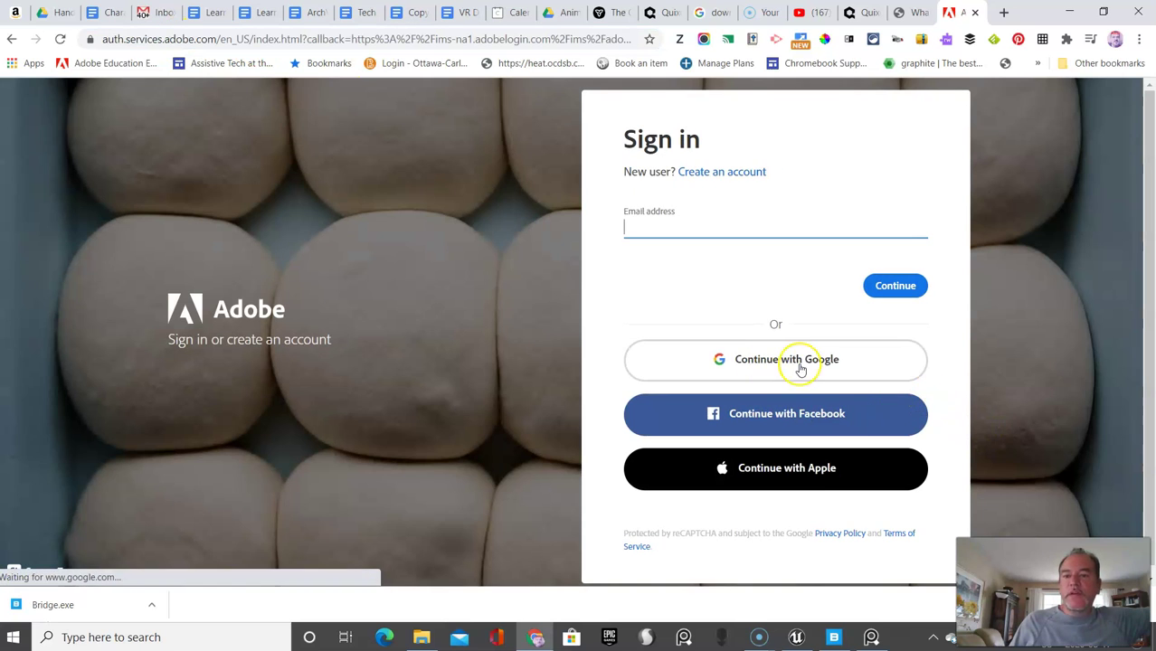
pyautogui.click(743, 363)
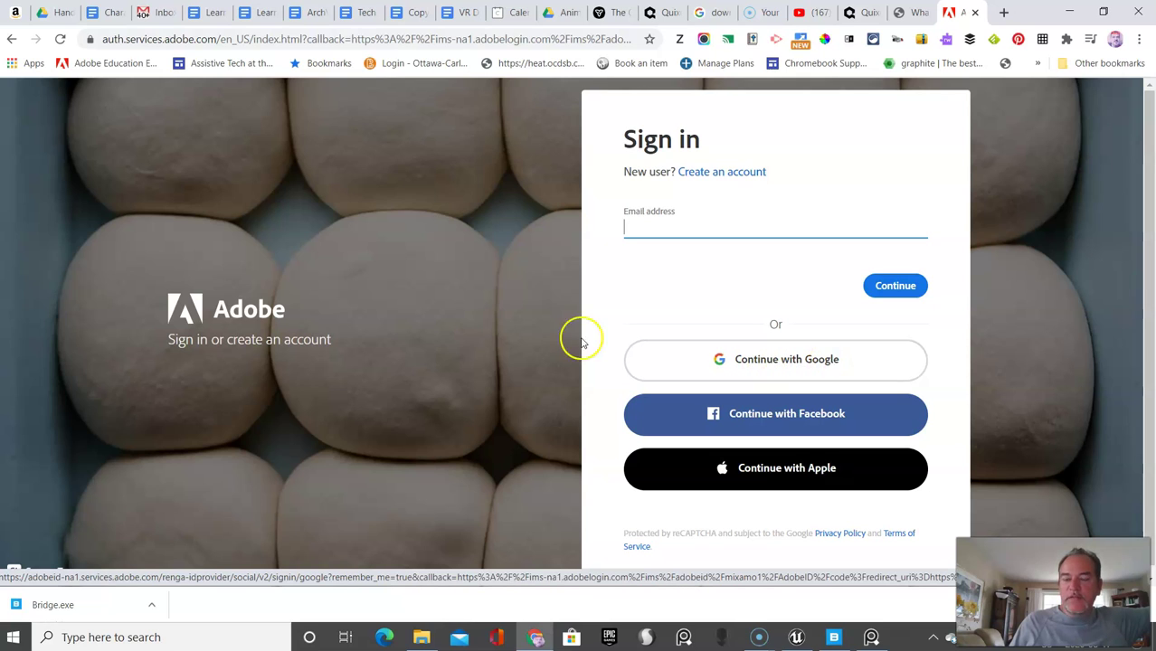
pyautogui.click(755, 364)
pyautogui.click(593, 303)
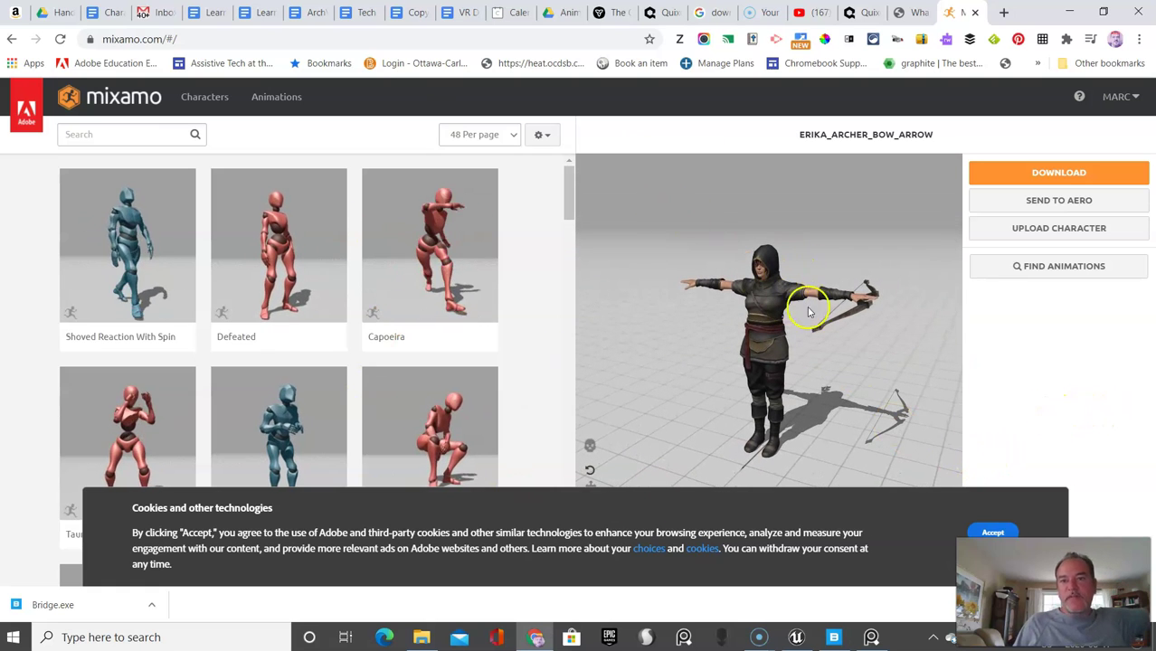
# Accept the cookie notice and scroll through the Characters library grid
pyautogui.click(1000, 531)
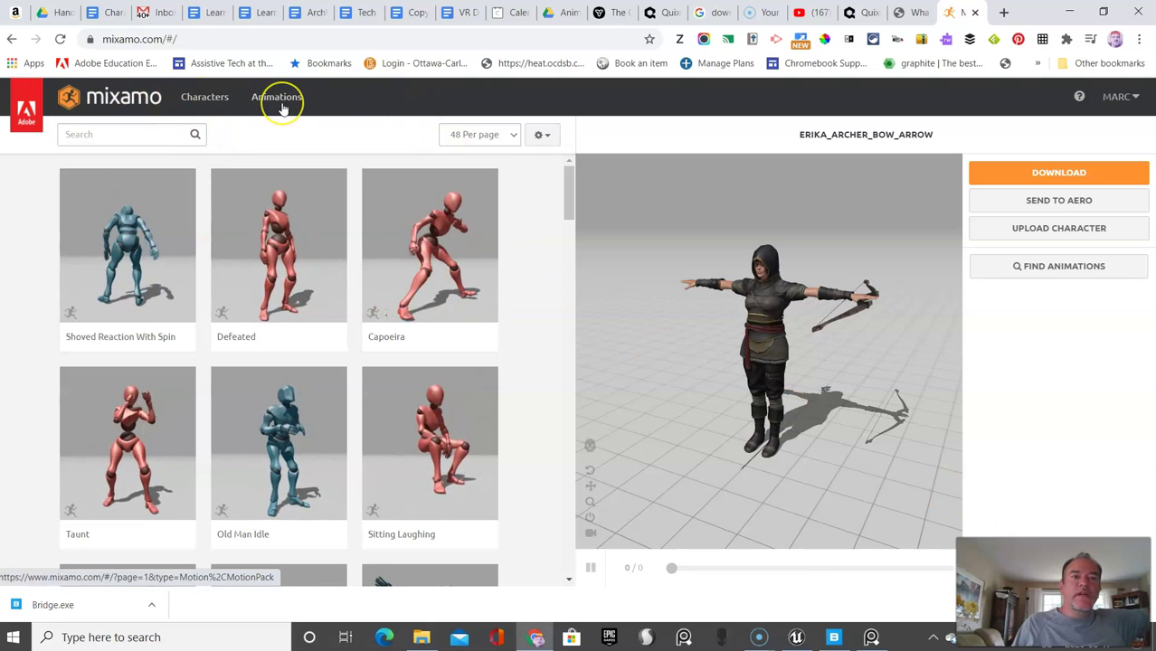
pyautogui.click(221, 107)
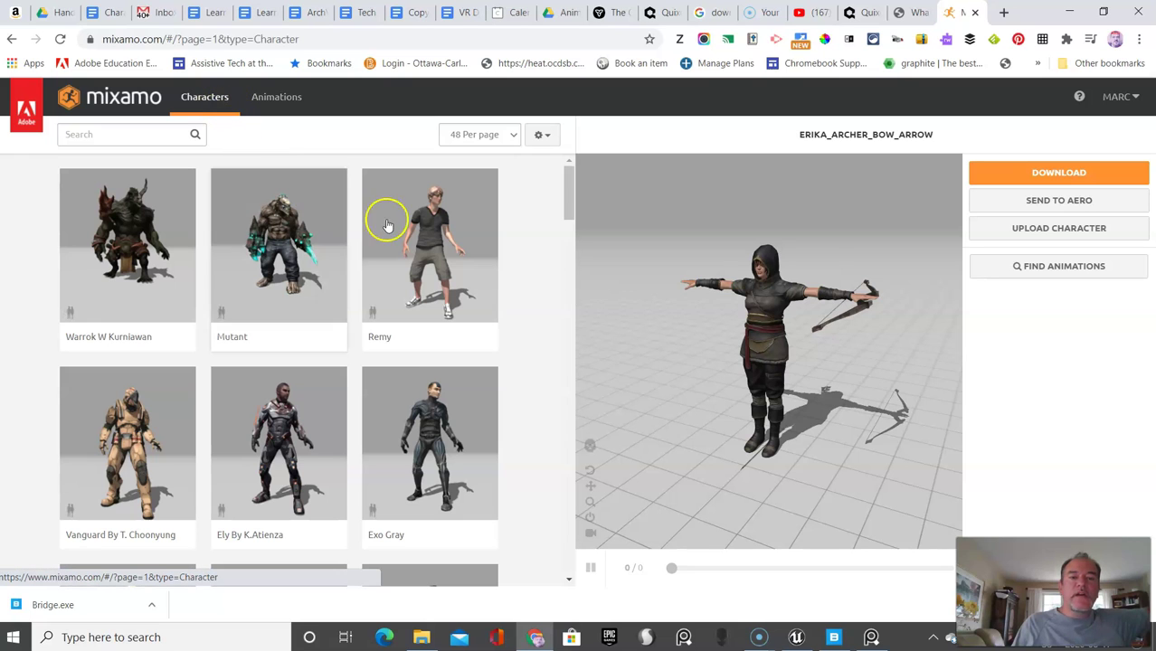
pyautogui.moveTo(570, 187); pyautogui.dragTo(572, 255)
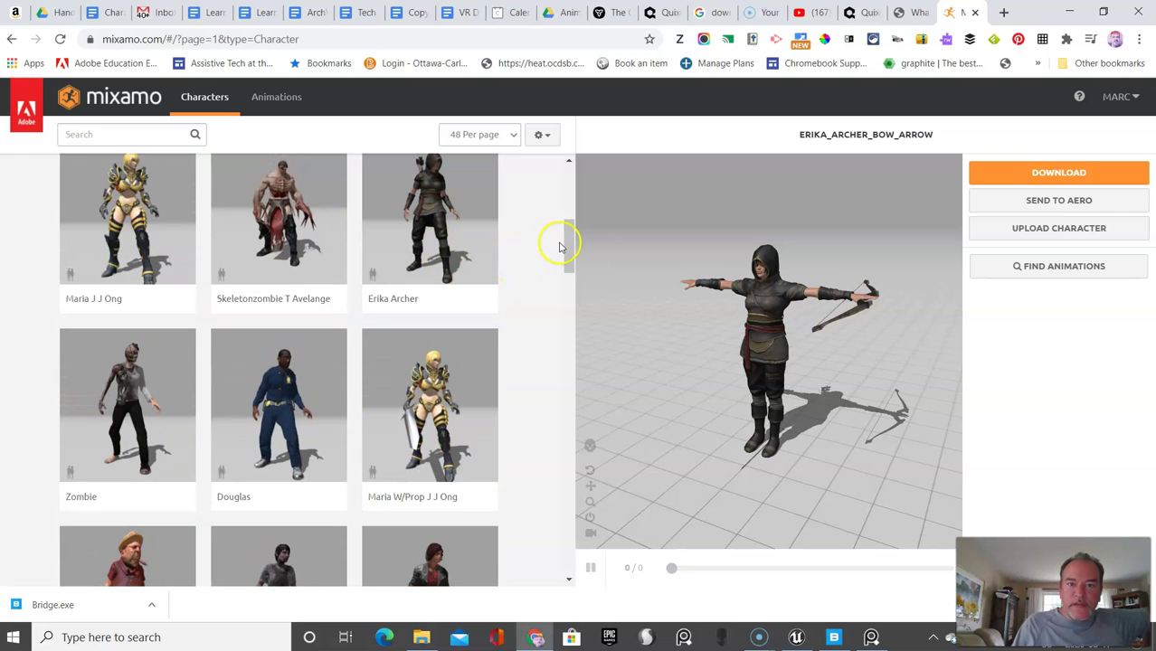
pyautogui.moveTo(569, 242); pyautogui.dragTo(562, 537)
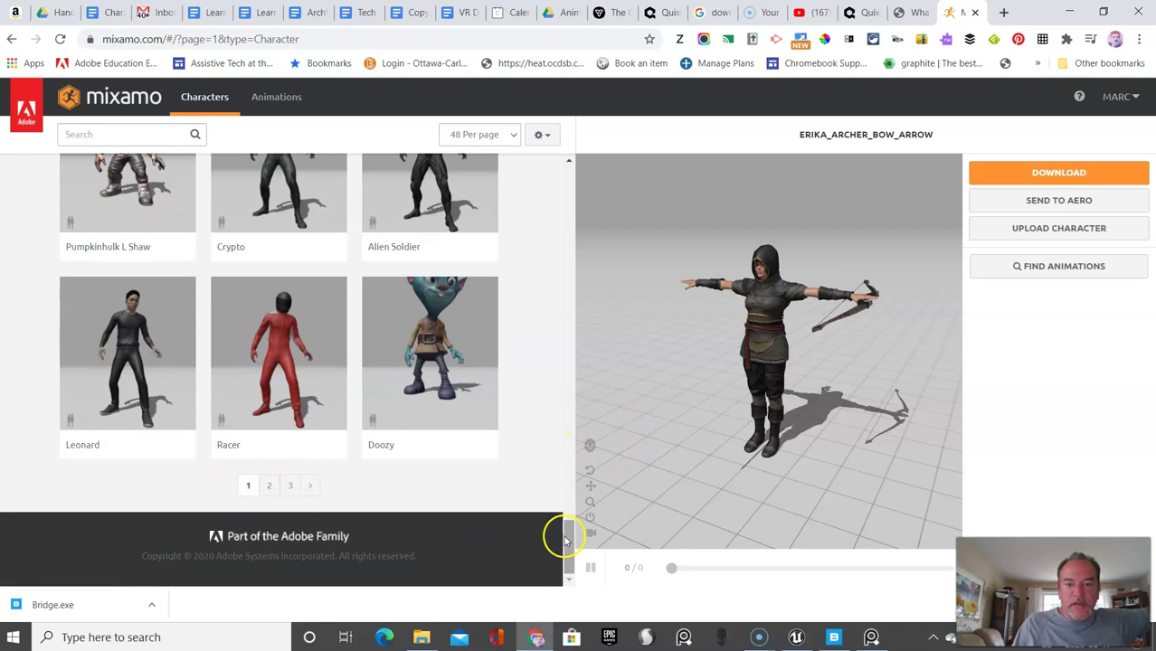
pyautogui.moveTo(564, 537); pyautogui.dragTo(591, 468)
# Search the characters for 'bow', returning three results
pyautogui.click(97, 133)
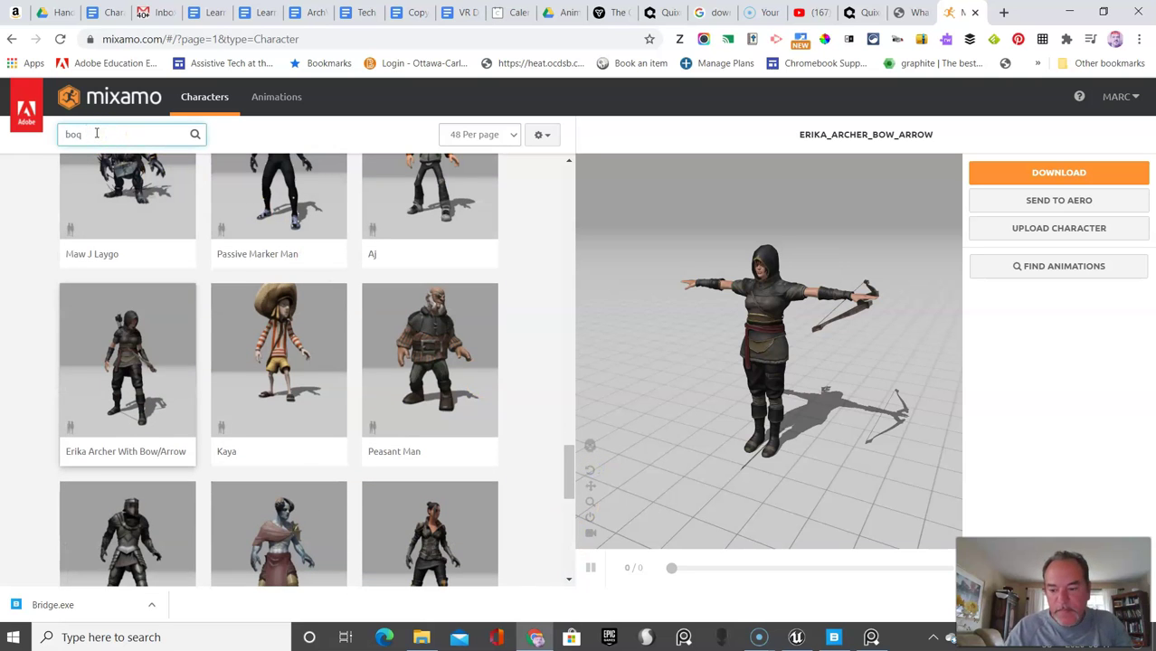
pyautogui.press('Return')
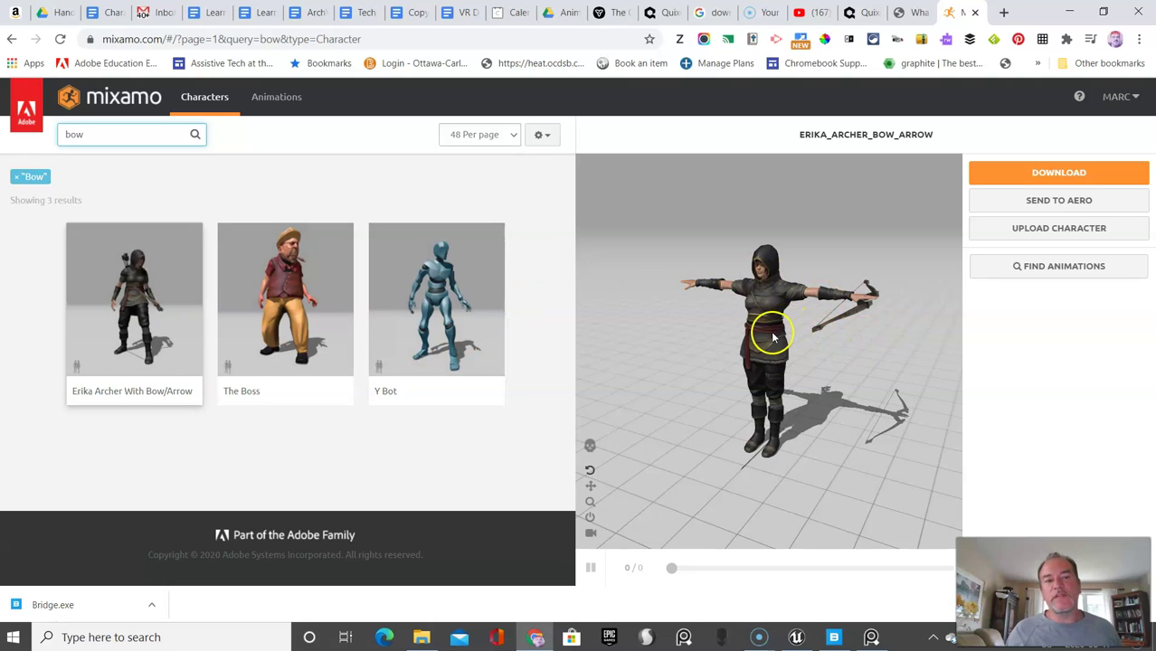
pyautogui.scroll(5, 737, 390)
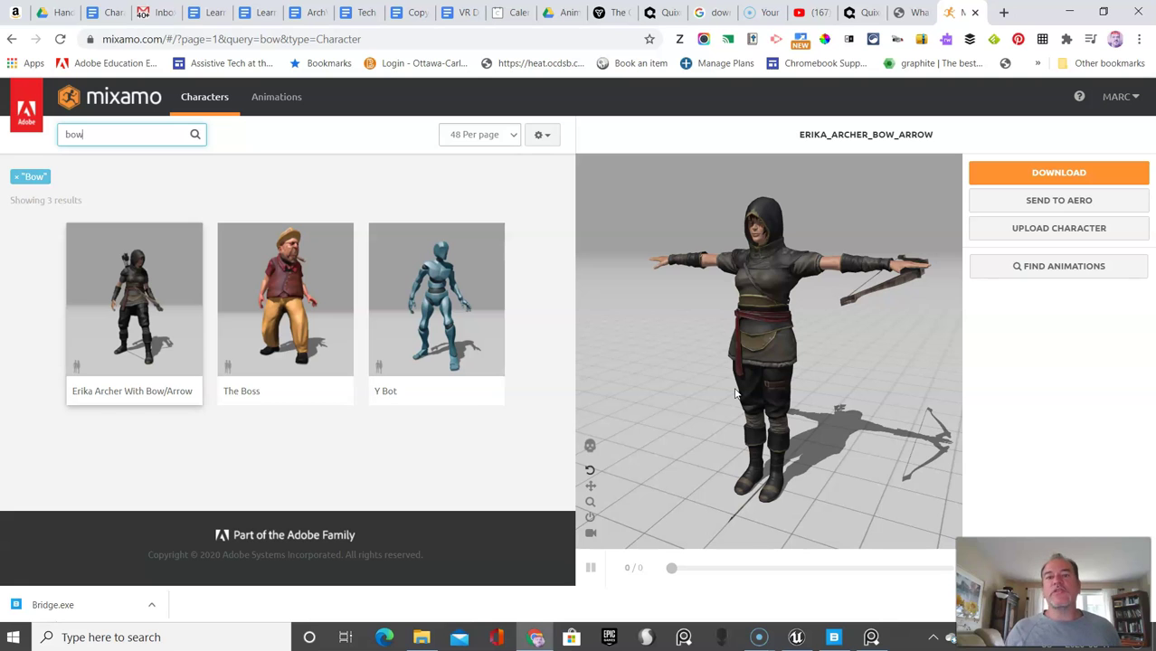
pyautogui.scroll(-1, 737, 393)
# Zoom and orbit the Erika Archer preview to a three-quarter view
pyautogui.moveTo(750, 376); pyautogui.dragTo(823, 371)
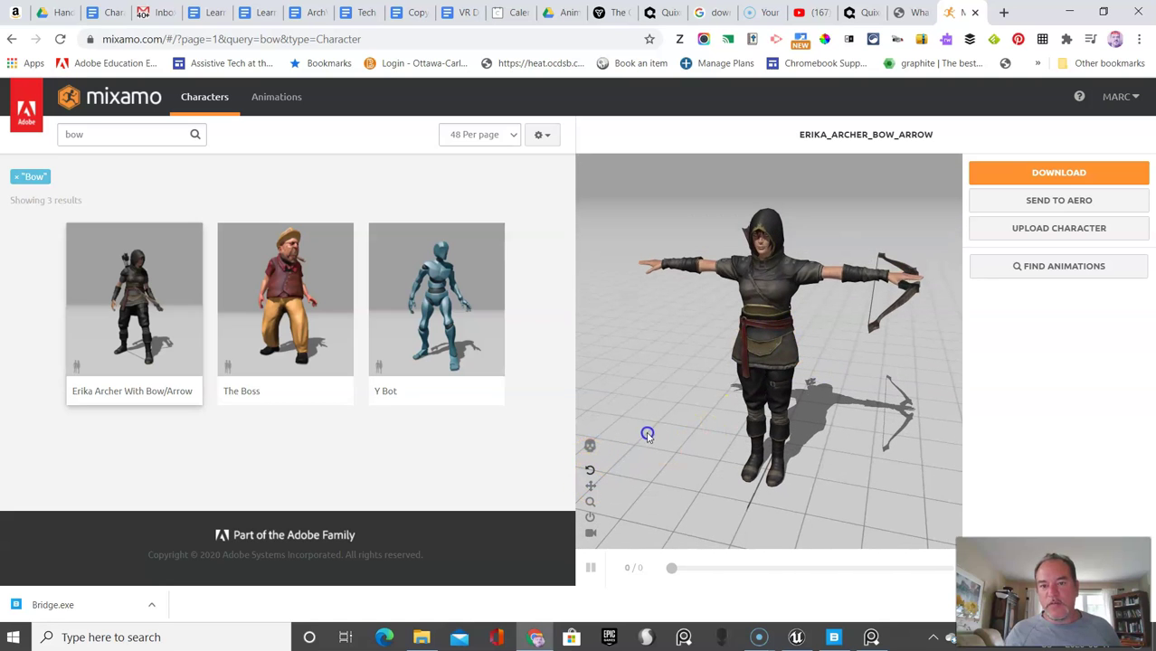
pyautogui.scroll(3, 711, 443)
pyautogui.scroll(-3, 687, 452)
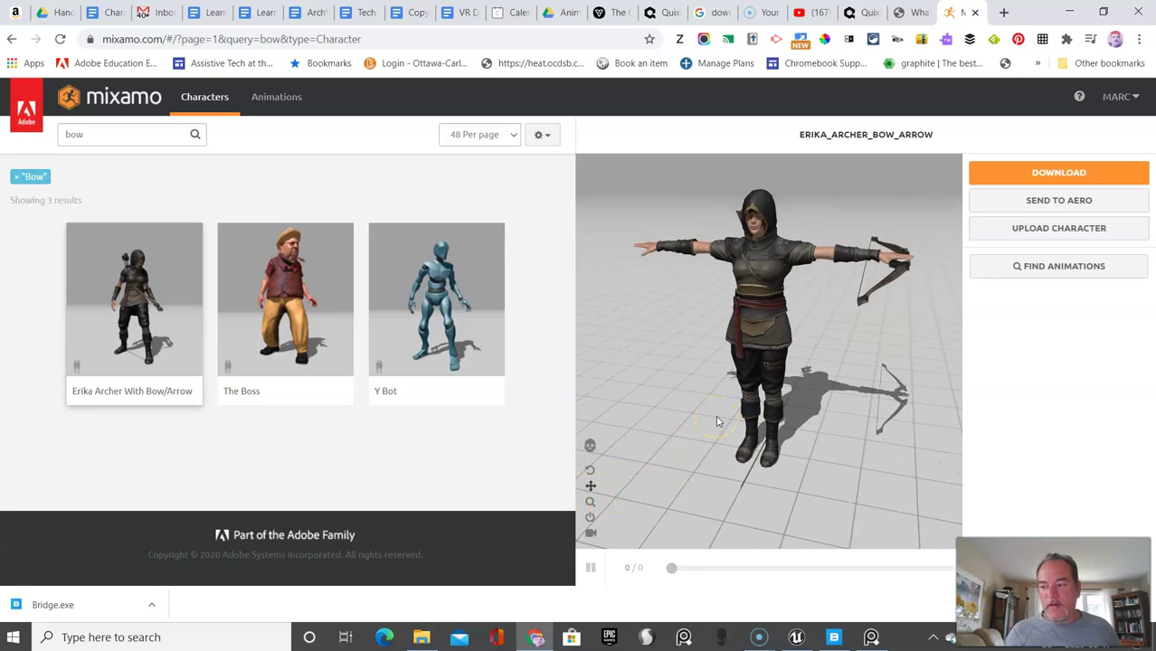
pyautogui.scroll(3, 671, 444)
pyautogui.scroll(-3, 709, 395)
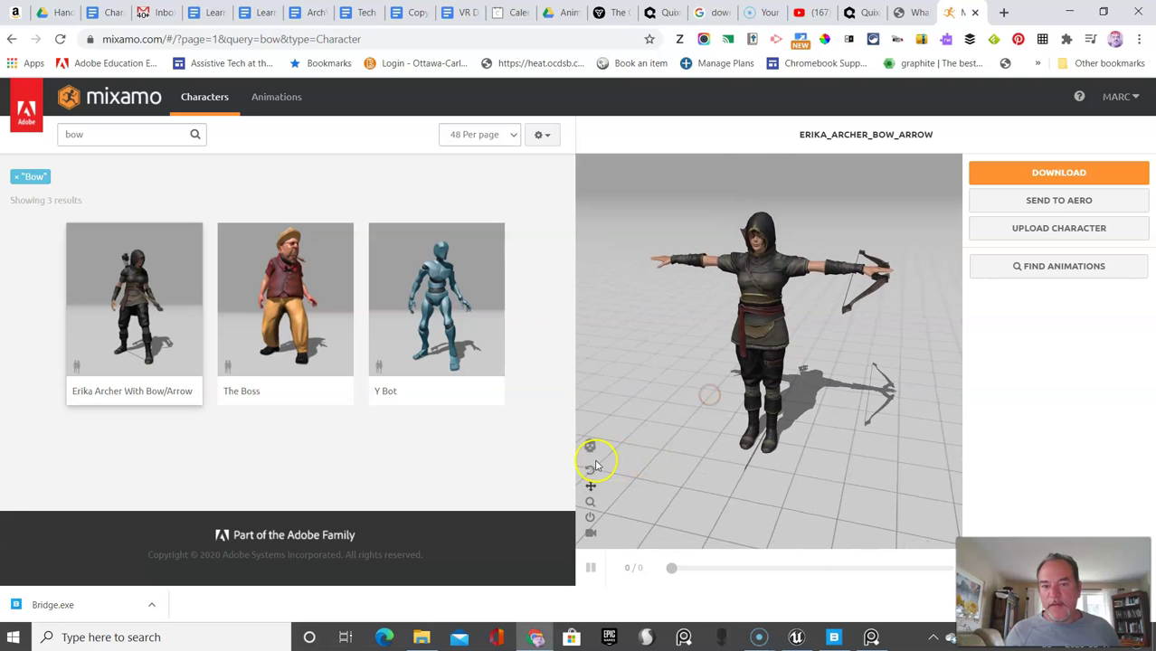
pyautogui.moveTo(759, 437); pyautogui.dragTo(708, 377)
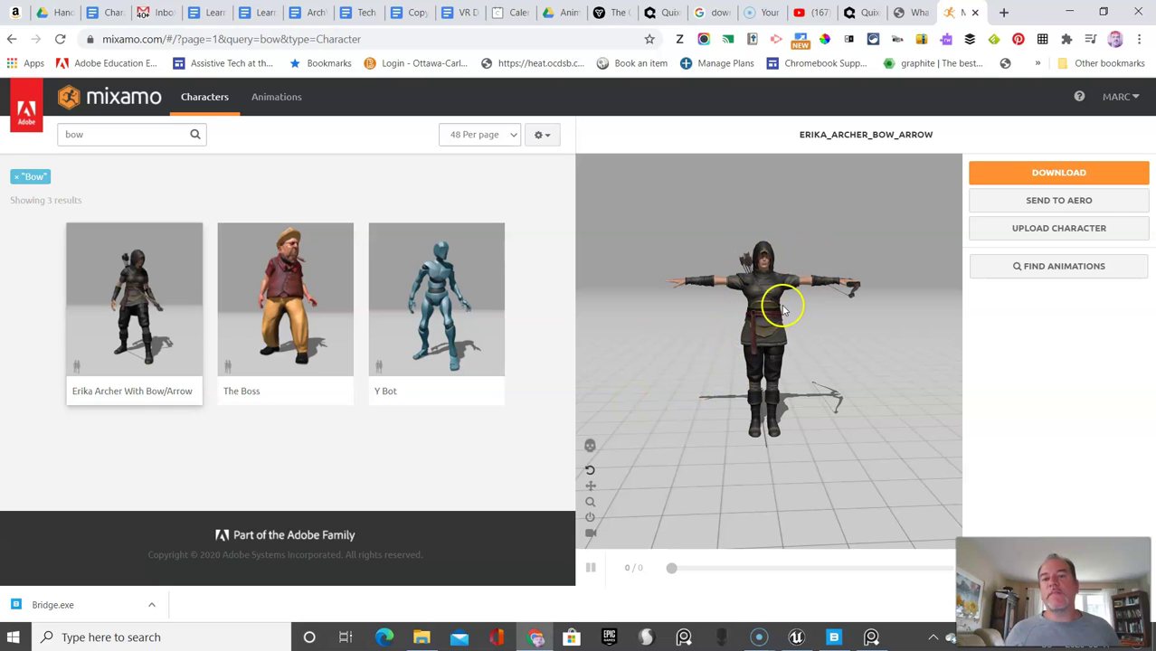
# Cancel the switch to The Boss to keep Erika Archer, then return to the research document
pyautogui.click(298, 273)
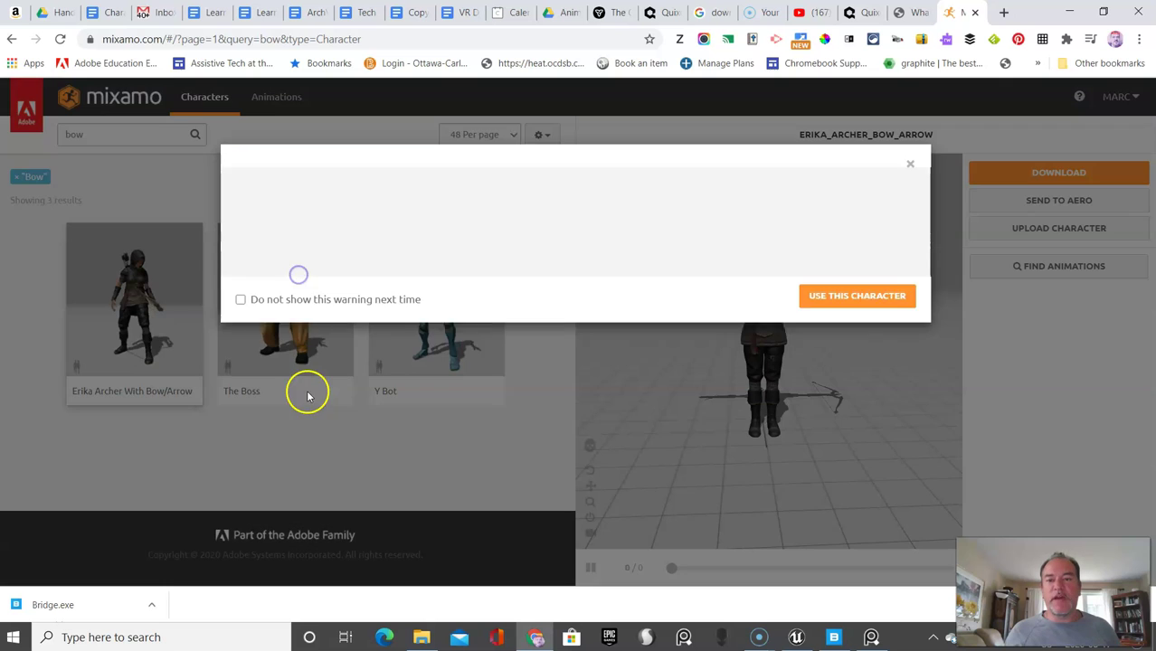
pyautogui.click(910, 172)
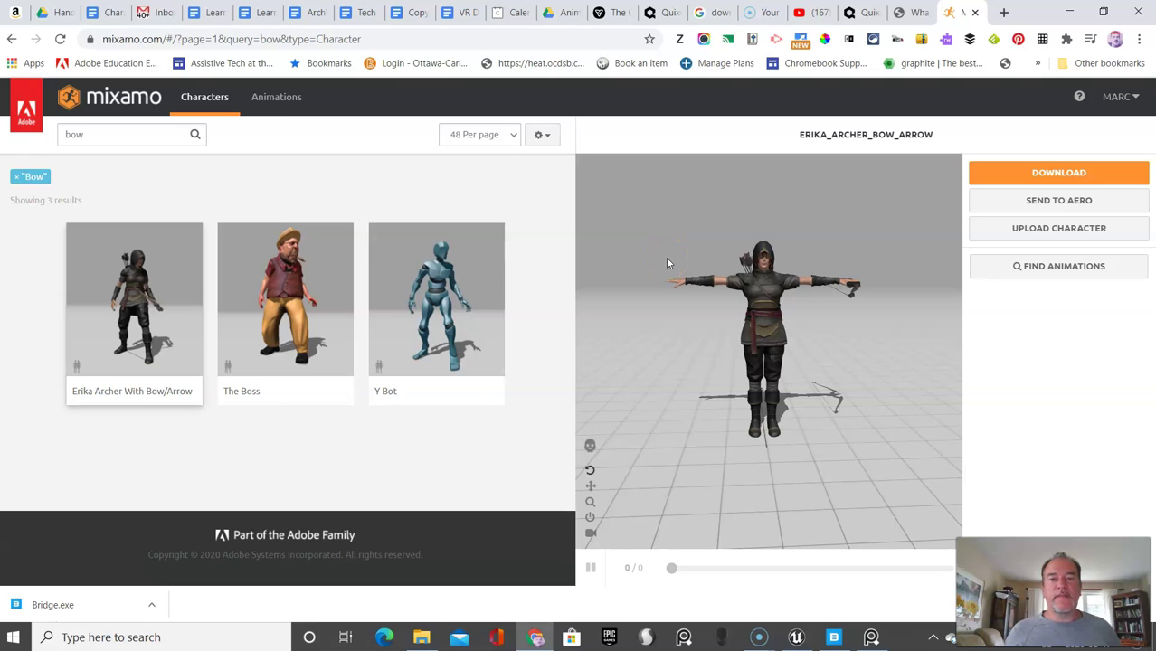
pyautogui.click(747, 284)
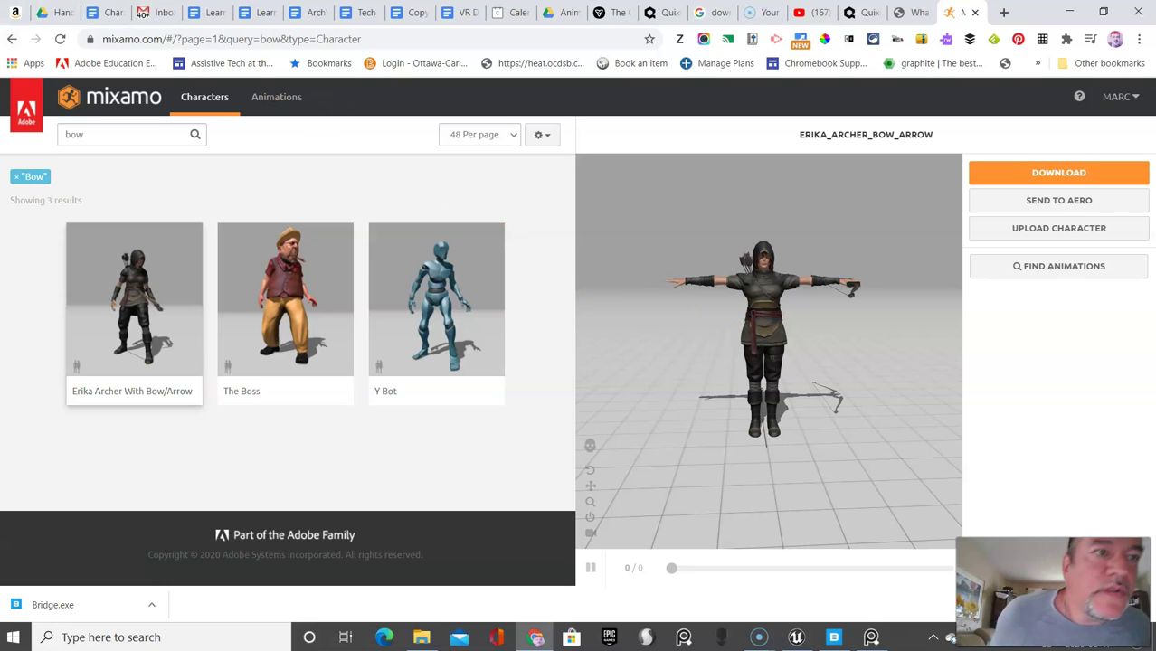
pyautogui.click(108, 12)
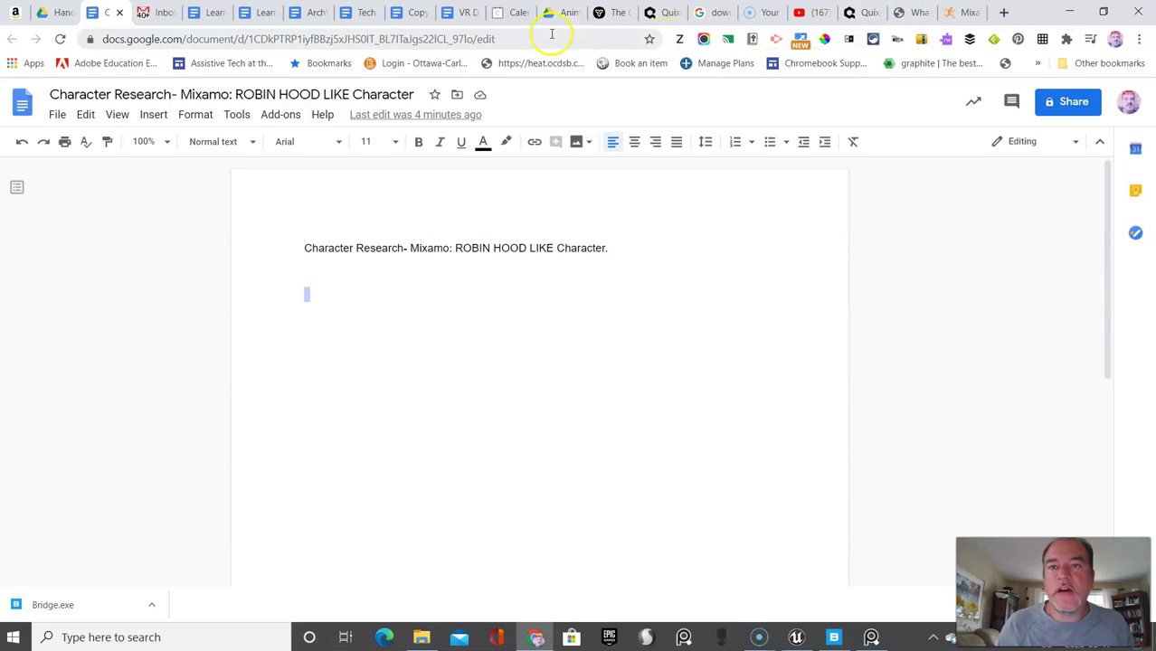
pyautogui.click(704, 39)
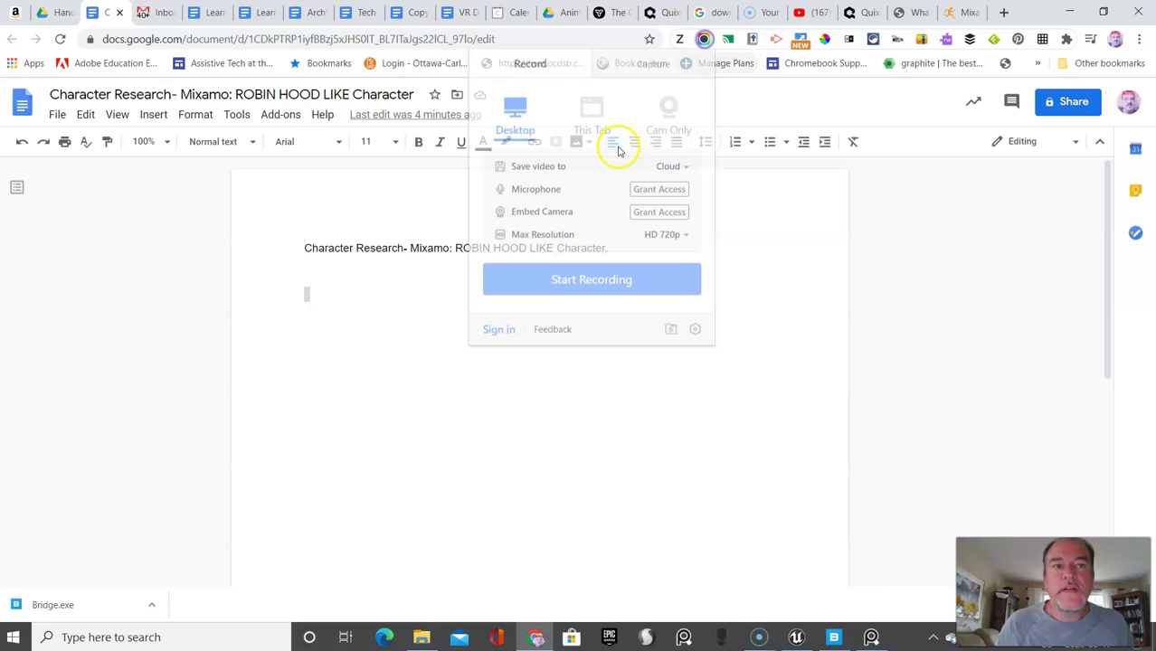
pyautogui.click(778, 291)
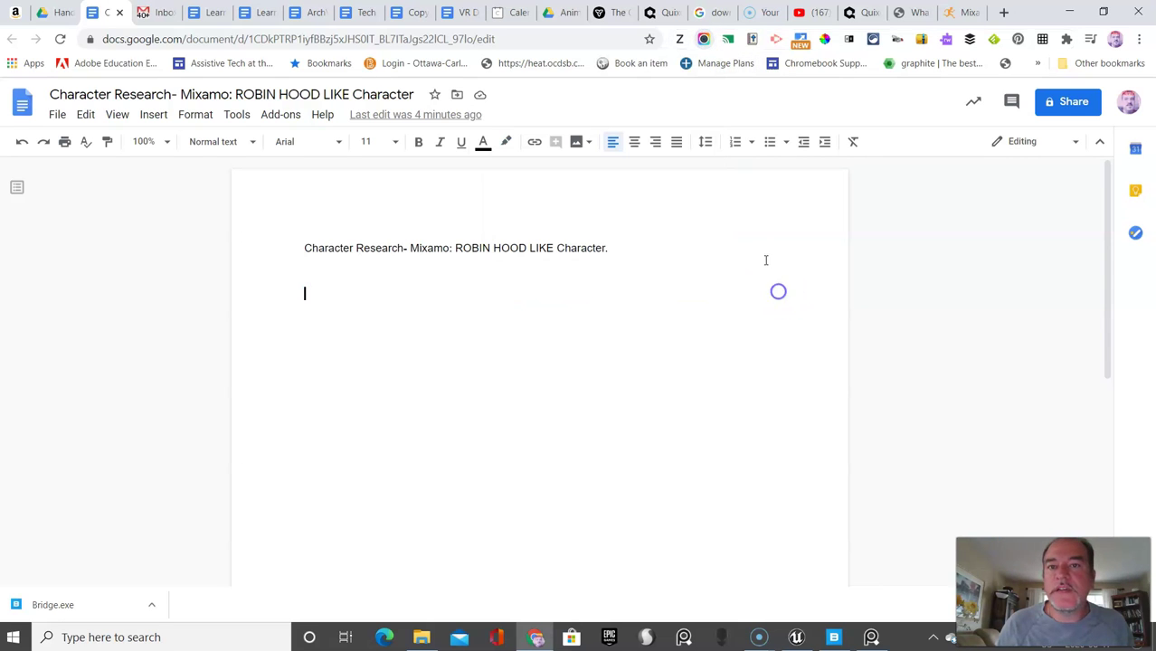
# Take a visible-part Awesome Screenshot of the Mixamo bow search showing Erika Archer
pyautogui.click(969, 12)
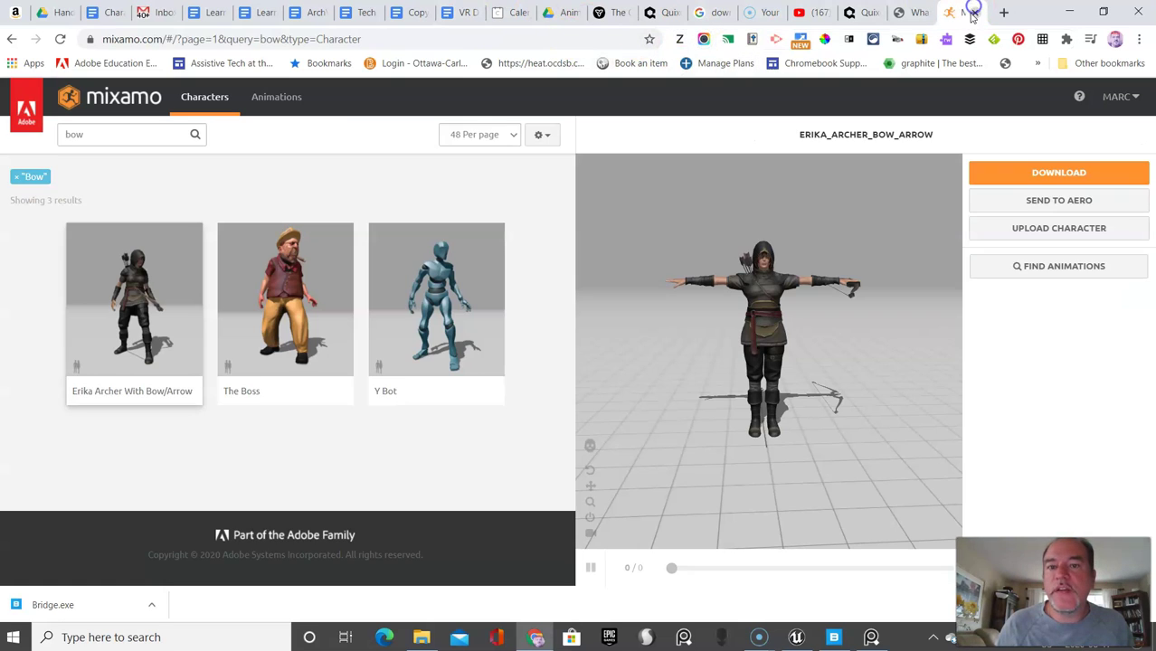
pyautogui.click(703, 41)
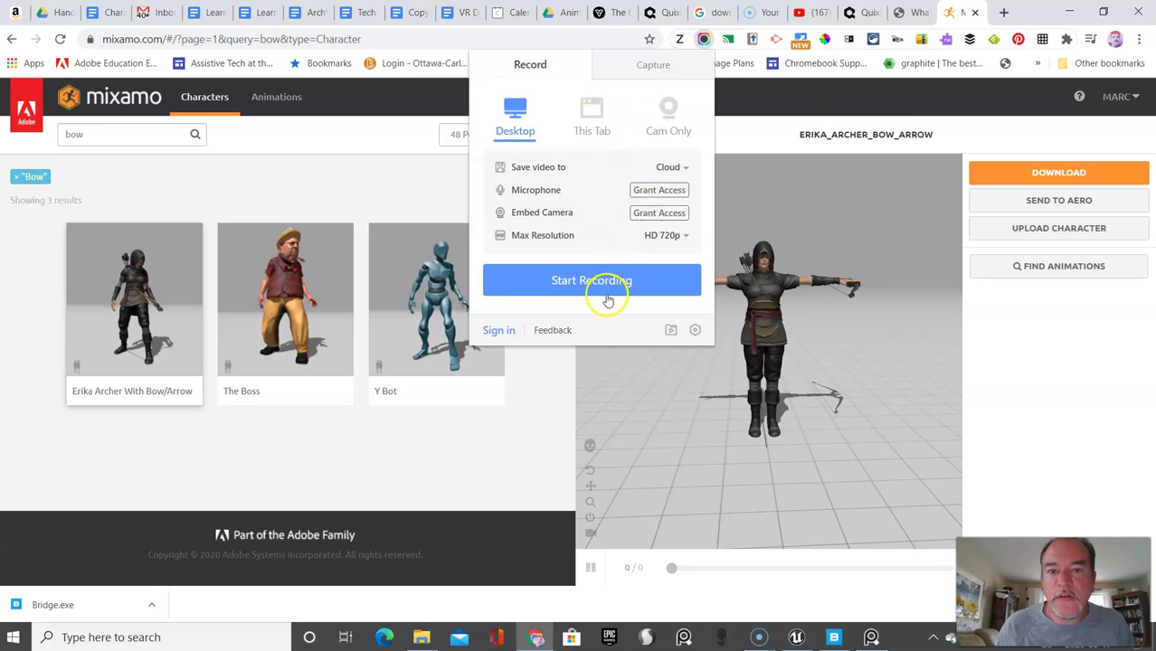
pyautogui.click(644, 65)
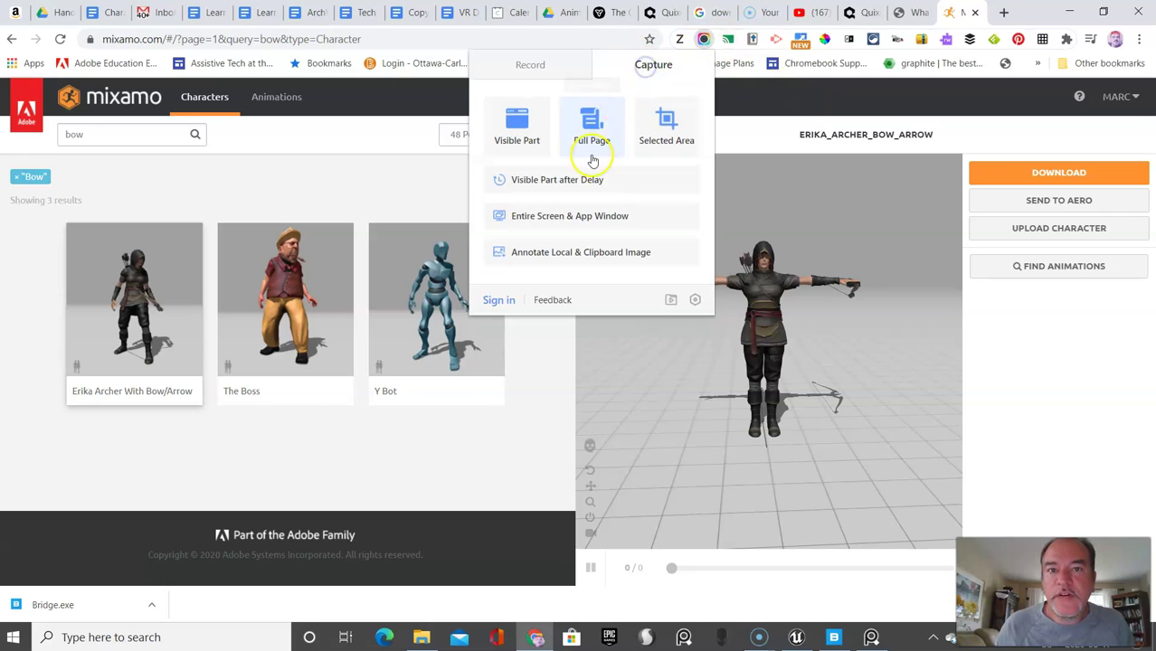
pyautogui.click(528, 159)
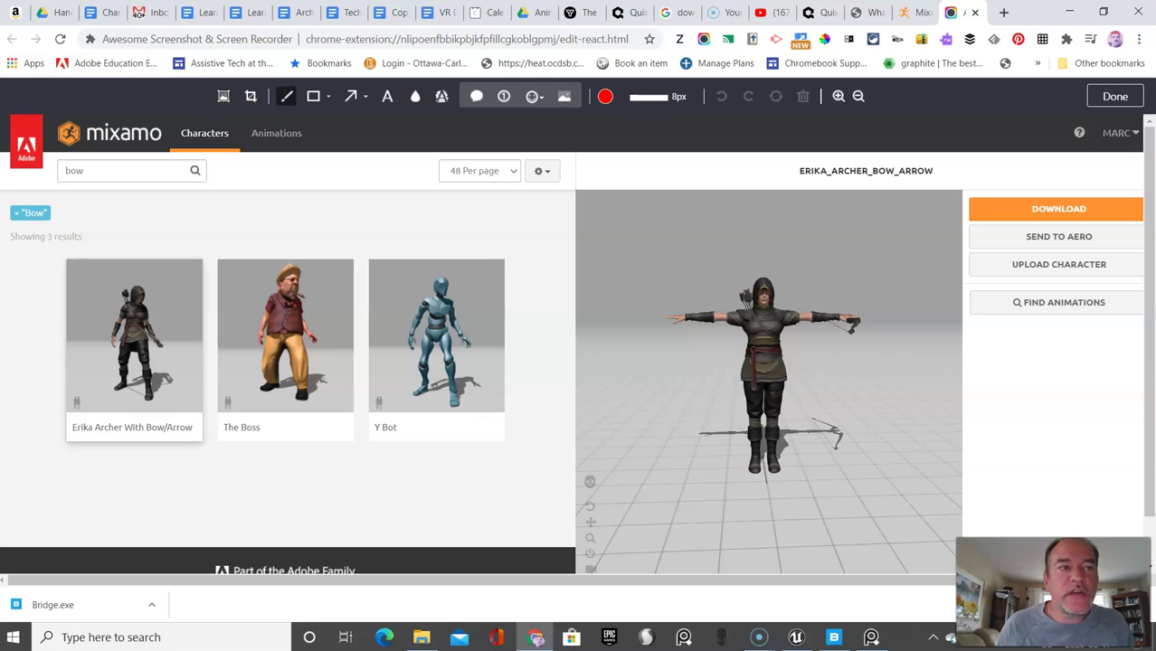
# Capture a 422 x 438 selected-area screenshot of just the Erika Archer 3D preview
pyautogui.click(974, 12)
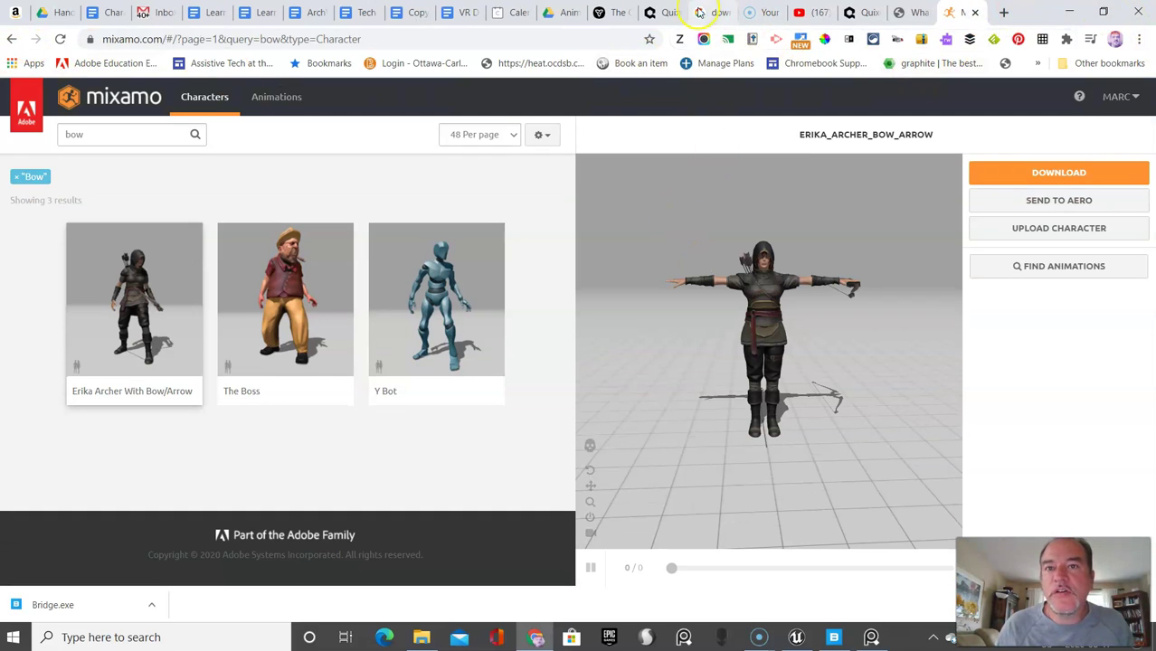
pyautogui.click(704, 41)
pyautogui.click(653, 65)
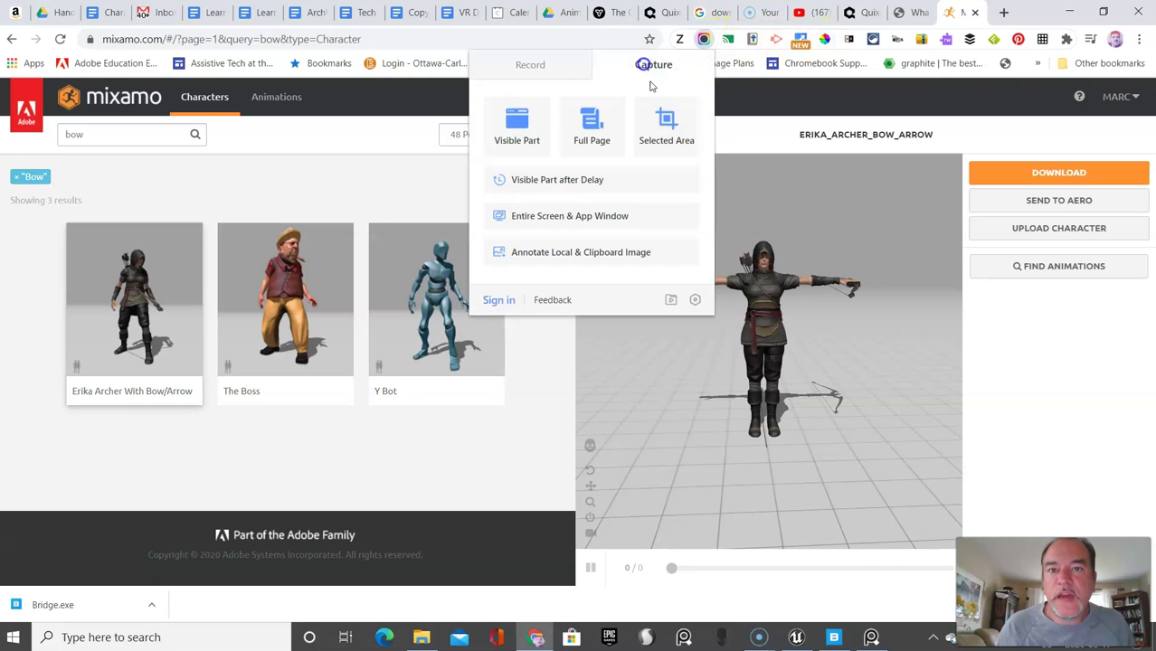
pyautogui.click(666, 110)
pyautogui.moveTo(605, 193); pyautogui.dragTo(925, 526)
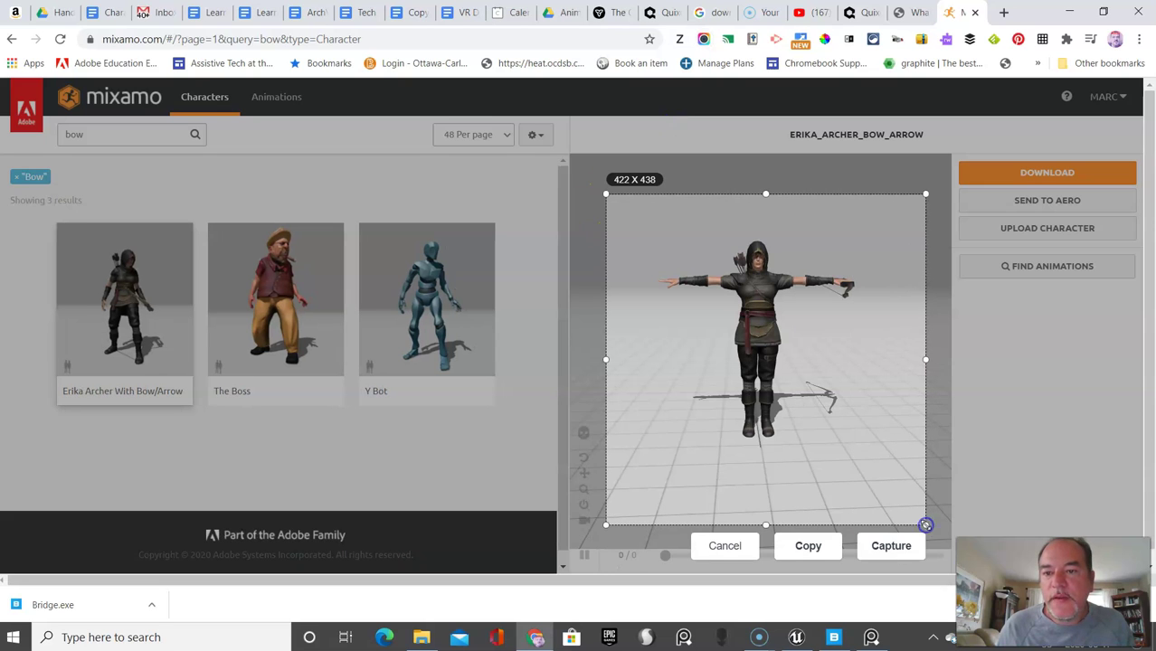
pyautogui.click(889, 546)
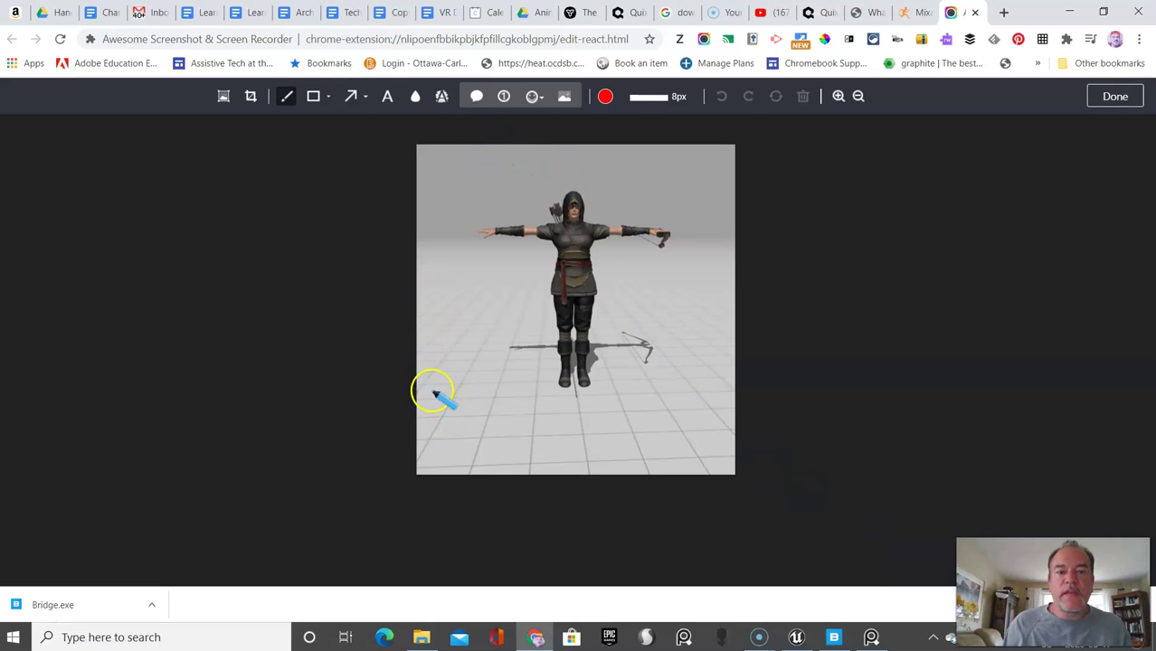
# Add a 'Robin Hood' text label at the capture's lower left
pyautogui.click(386, 97)
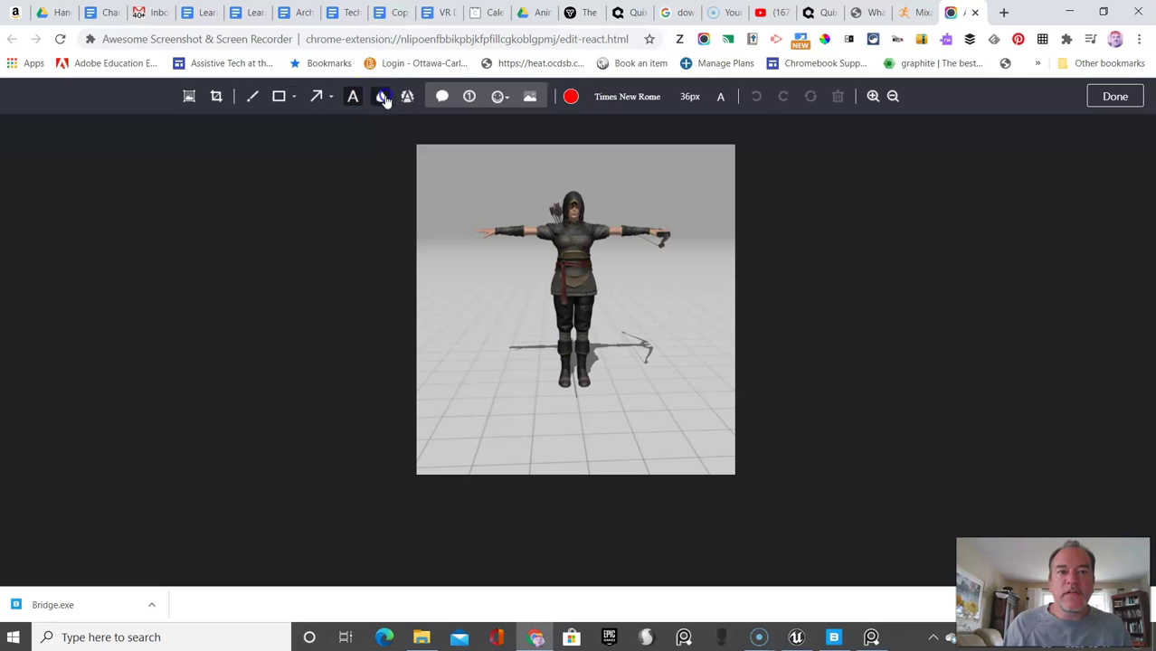
pyautogui.click(449, 407)
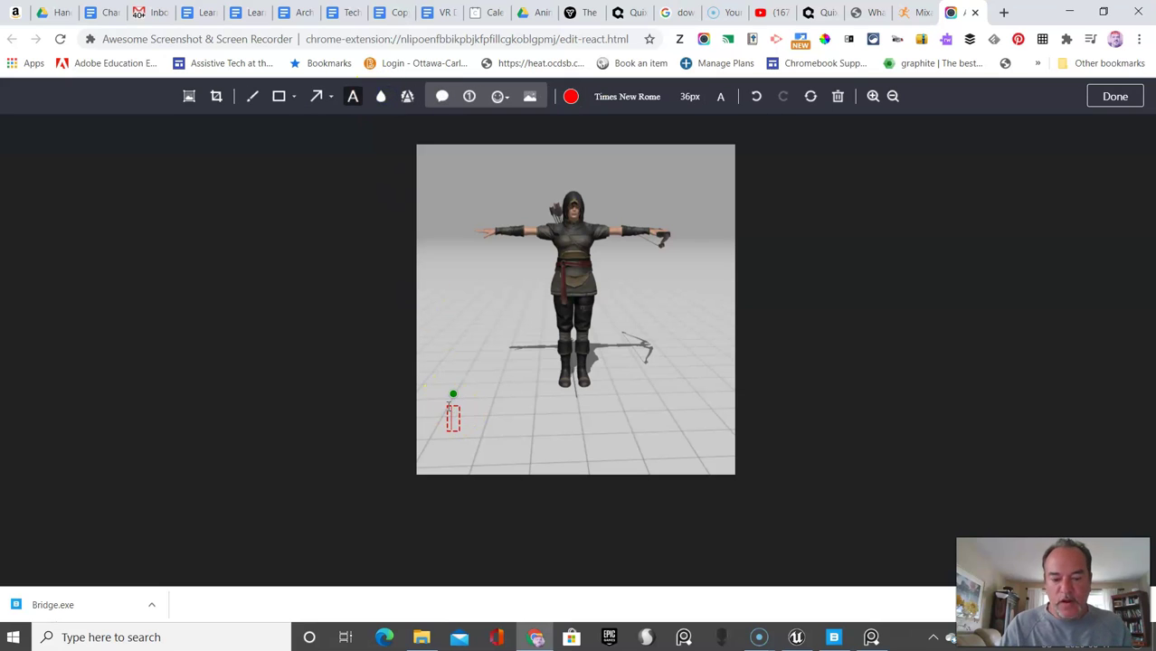
pyautogui.write('Robin Hoo')
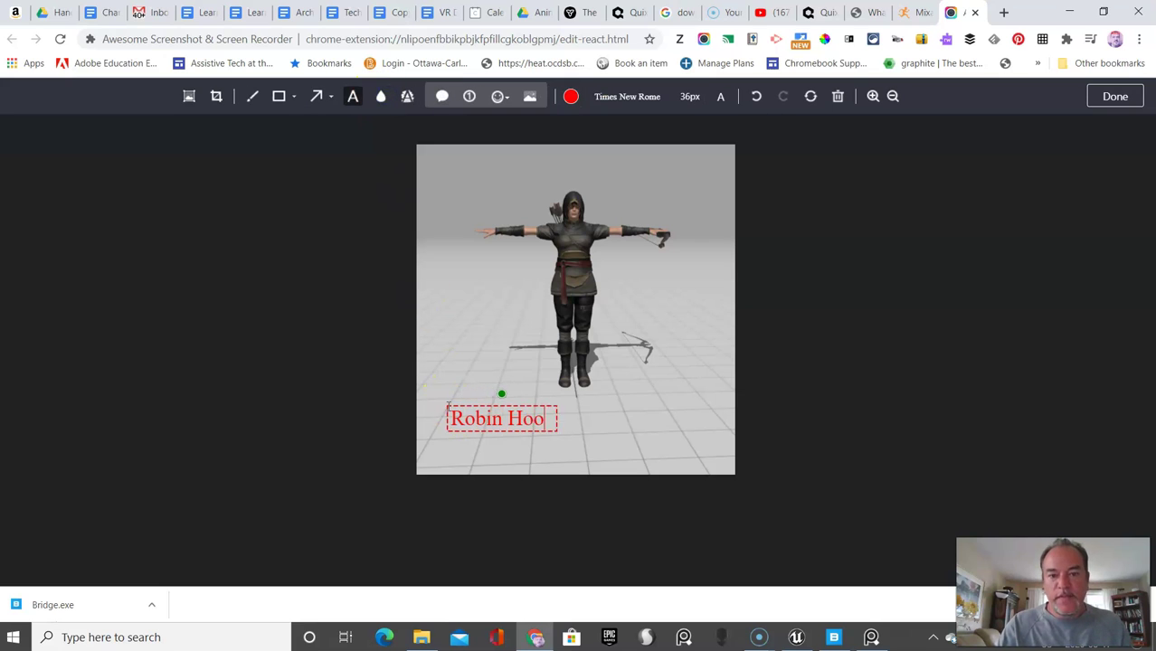
pyautogui.write('d')
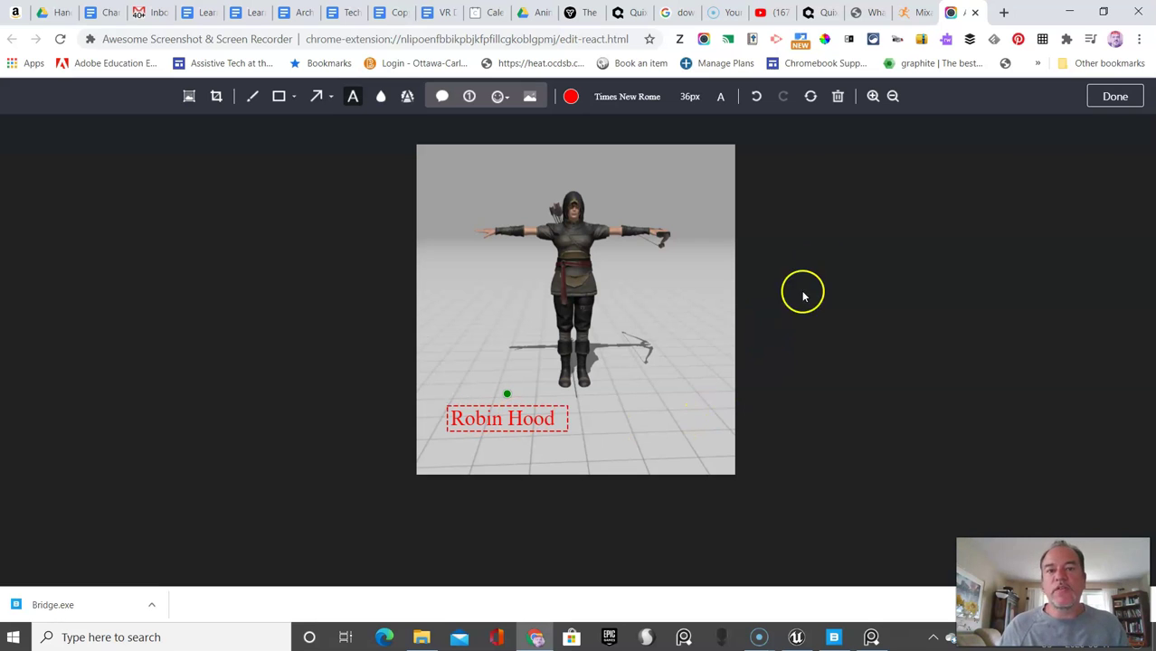
# Download the annotated image and save it as Mixamo.png in Concept Art Unreal Engine
pyautogui.click(1113, 97)
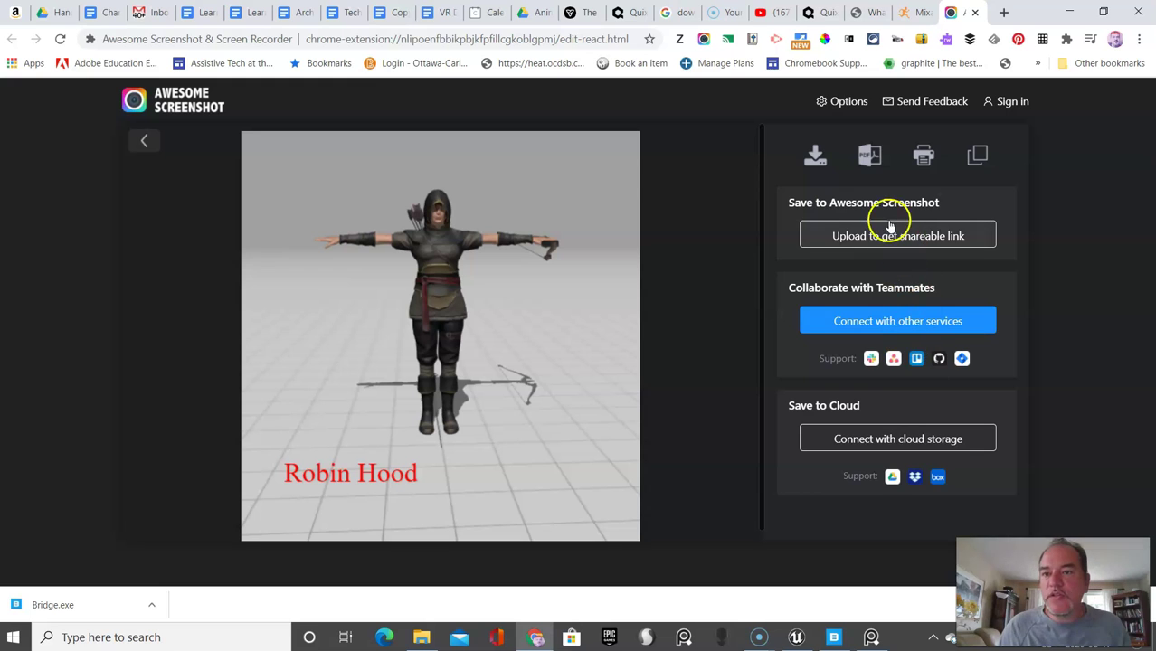
pyautogui.click(816, 159)
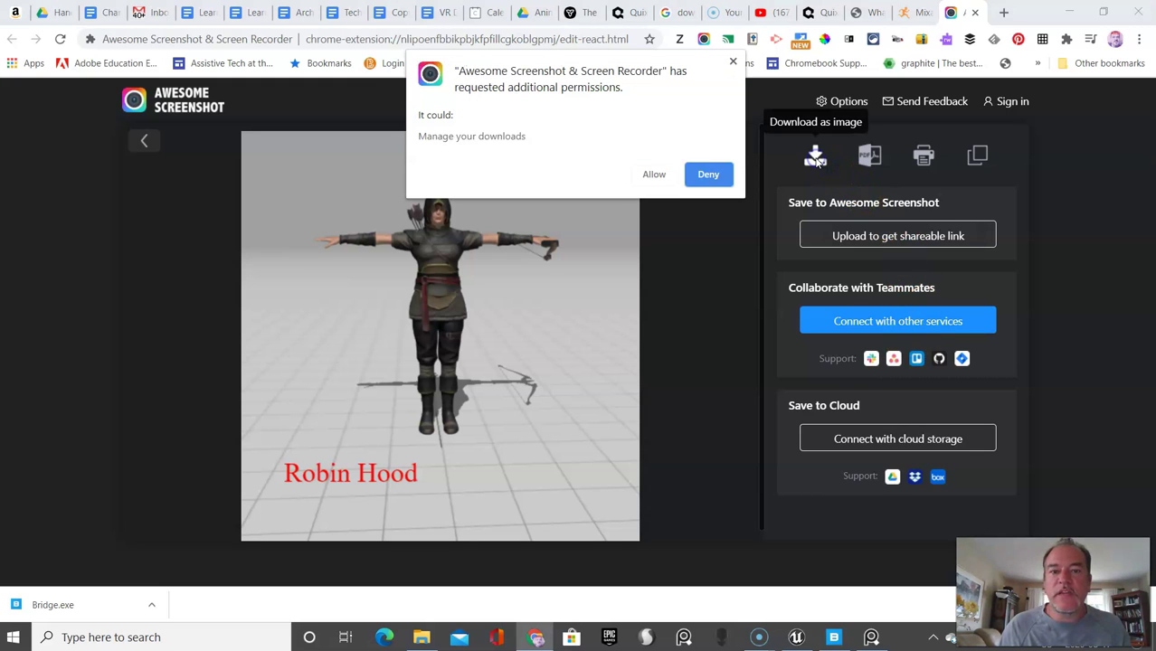
pyautogui.click(665, 173)
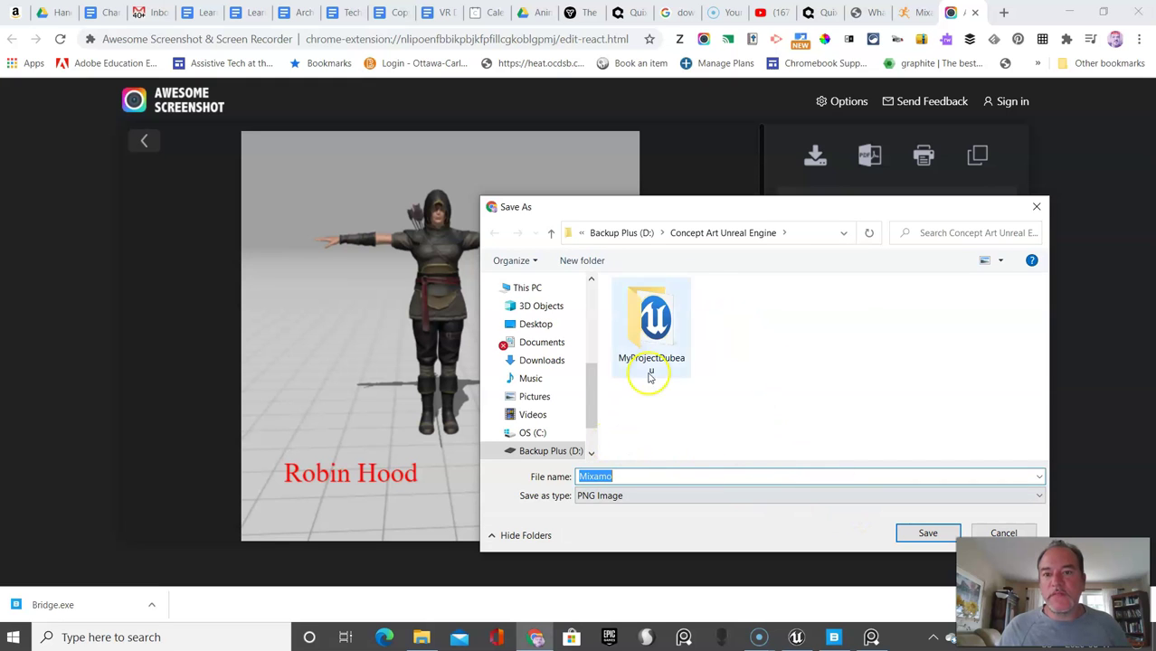
pyautogui.click(924, 533)
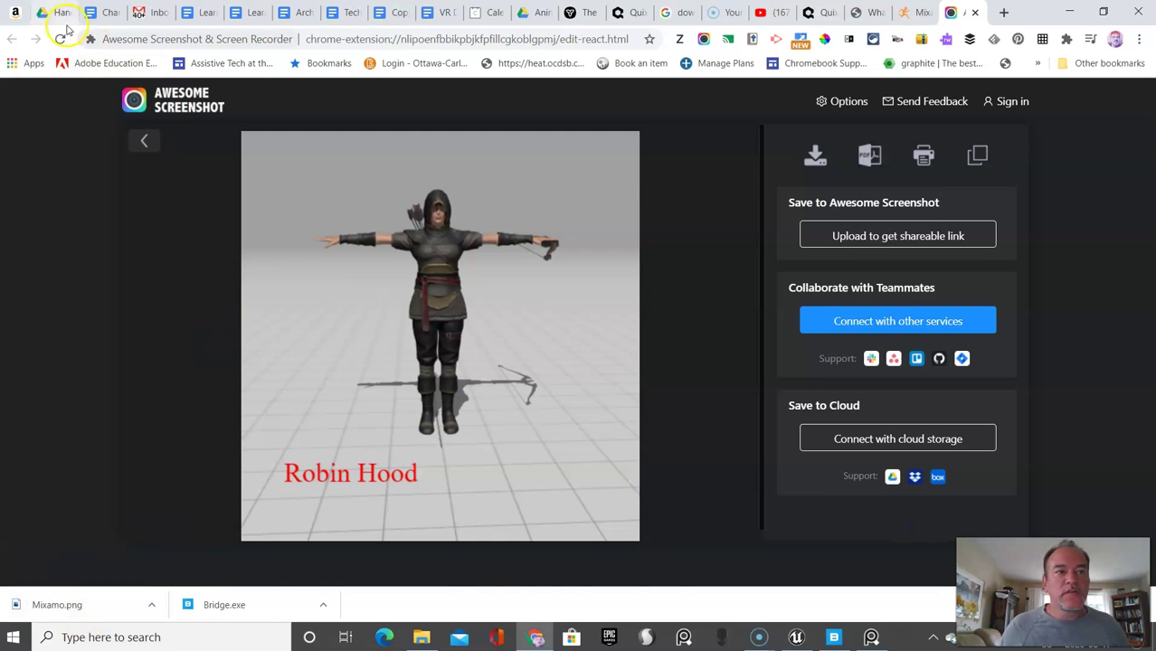
# Insert Mixamo.png from the download bar into the Character Research document
pyautogui.click(98, 13)
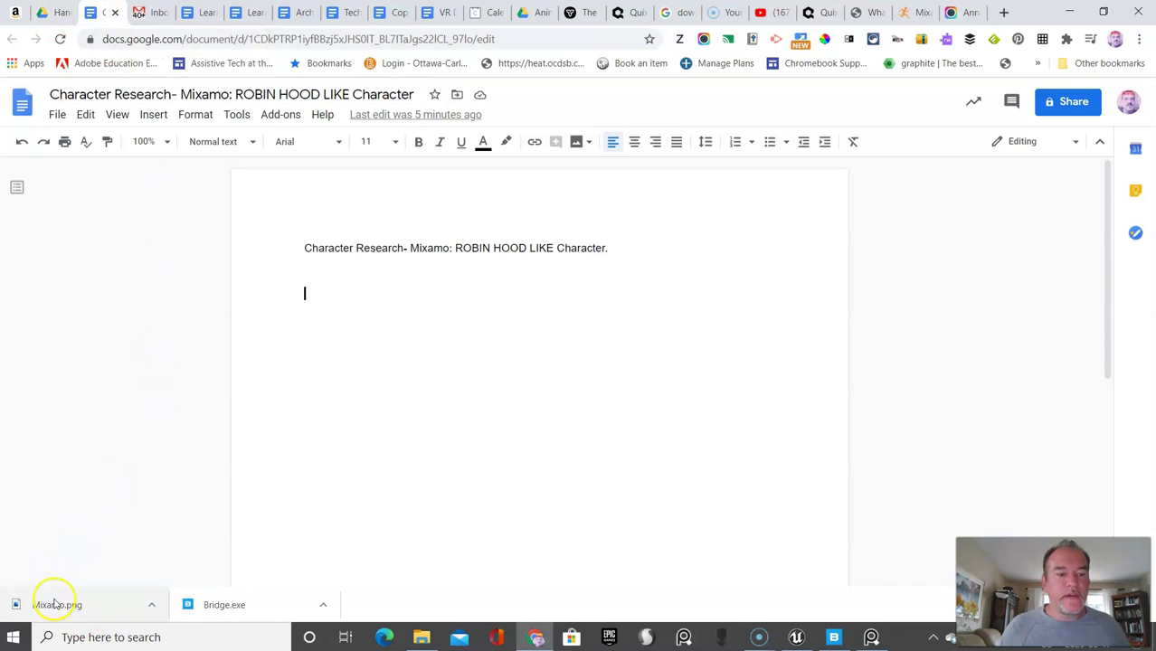
pyautogui.moveTo(52, 598); pyautogui.dragTo(359, 307)
pyautogui.scroll(2, 459, 301)
pyautogui.scroll(-3, 490, 305)
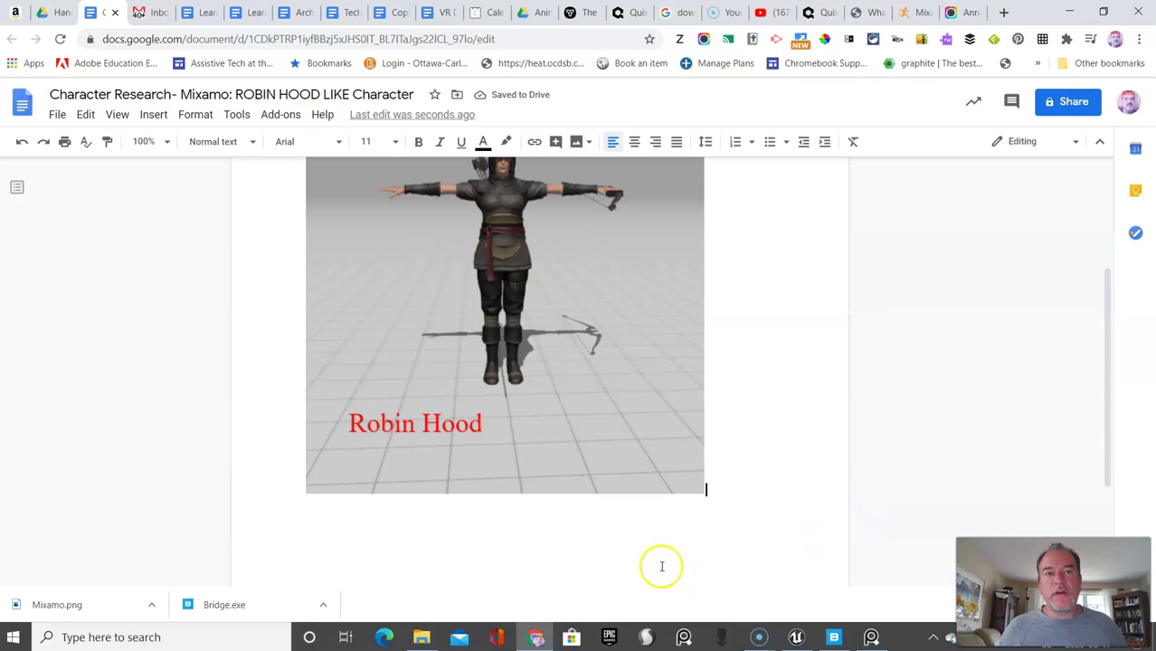
# Below the image, type 'Tell me about your character? Who is Robin'
pyautogui.click(715, 522)
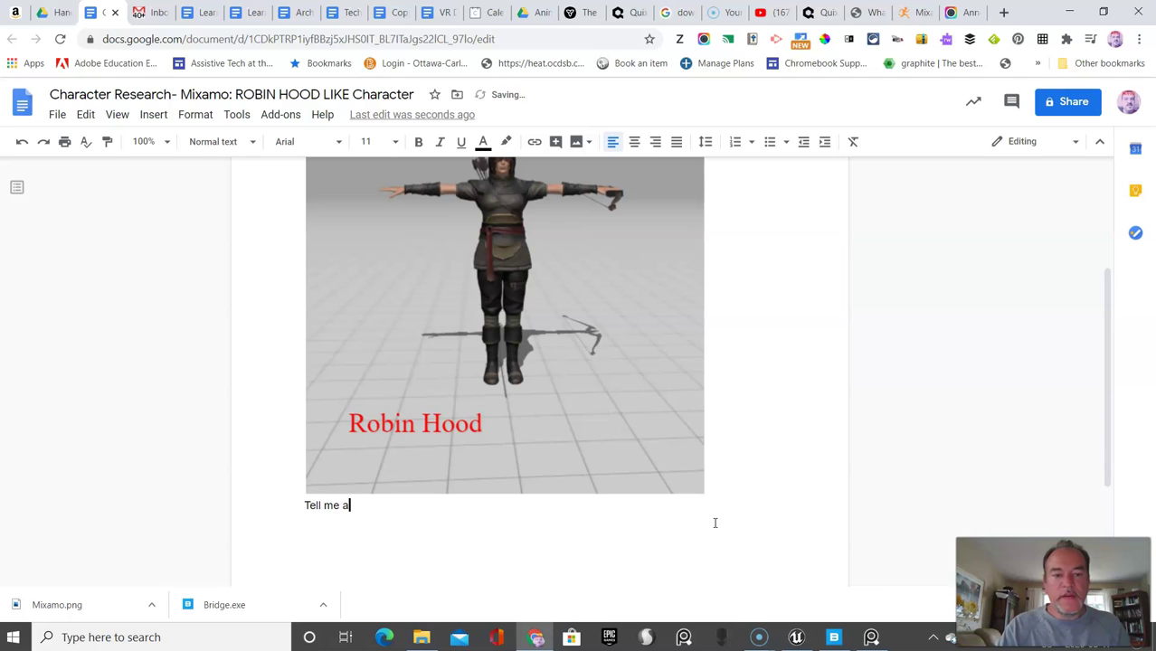
pyautogui.write('Tell me about your character?  ')
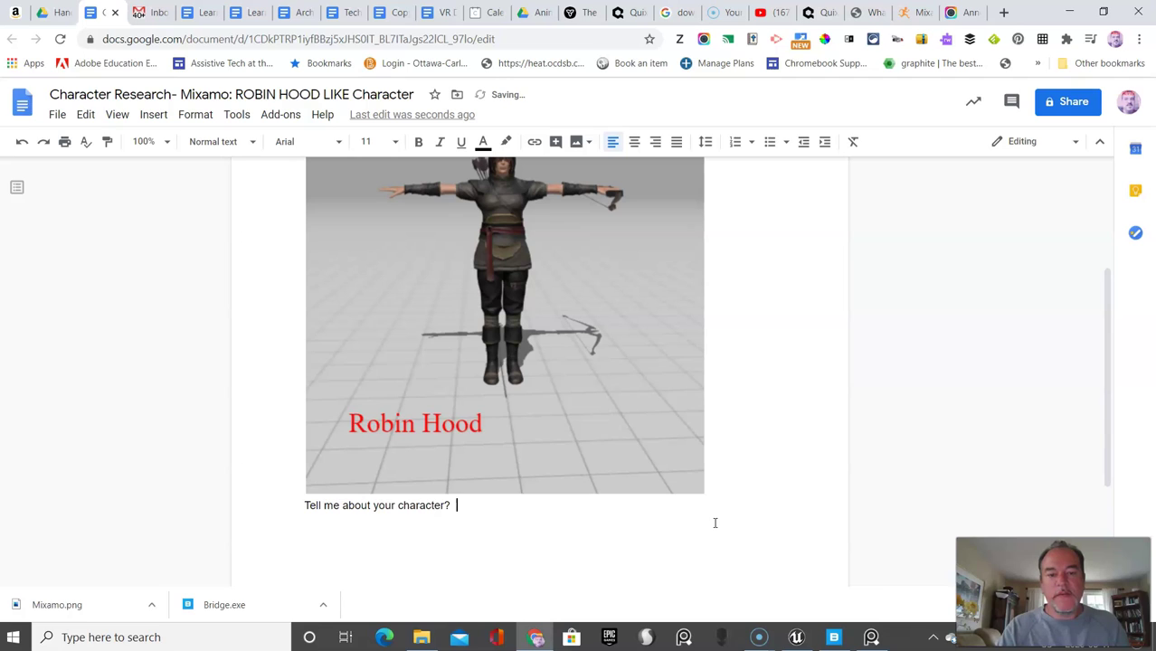
pyautogui.write('Who is robi')
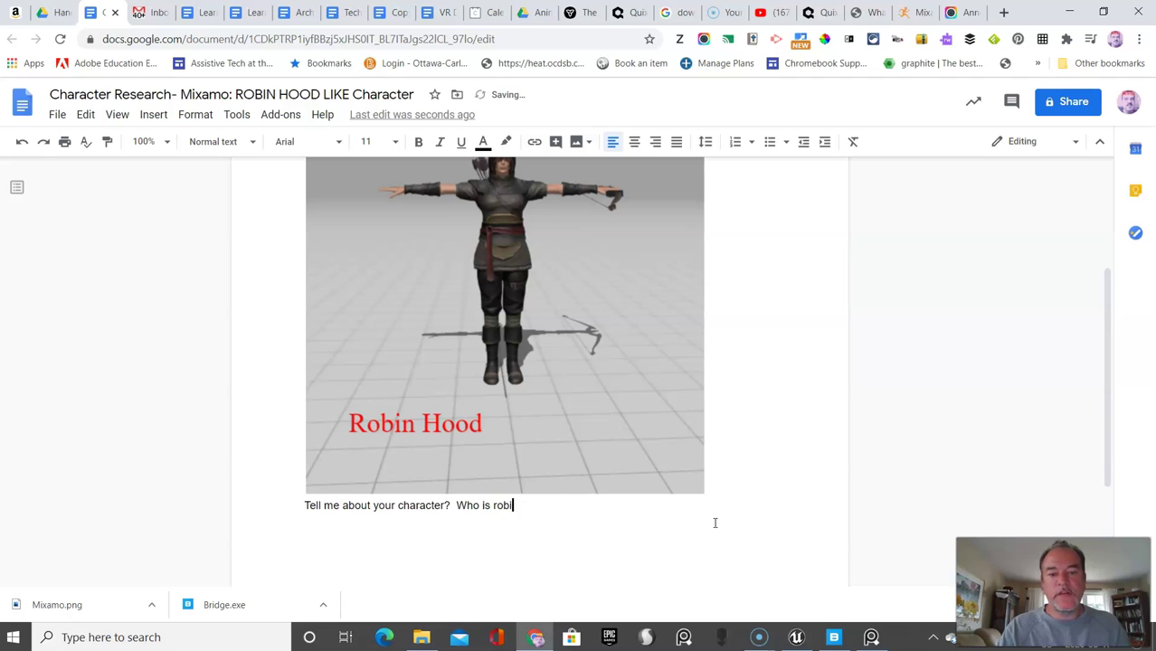
pyautogui.press('BackSpace')
pyautogui.write('R')
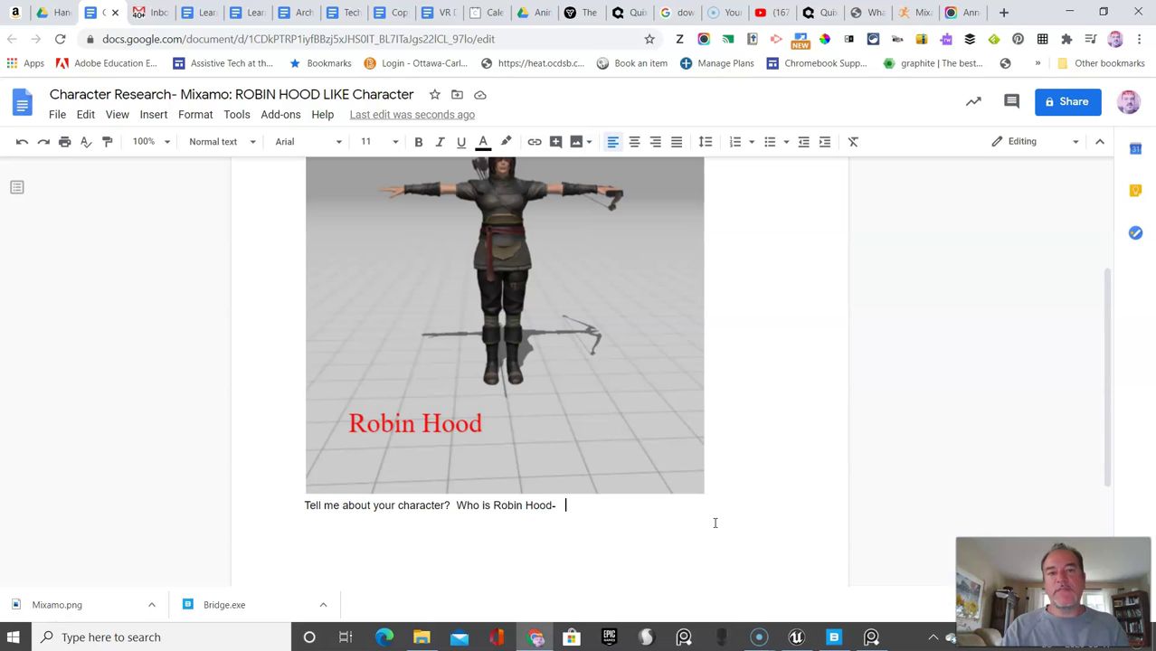
# Undo the accidental image move so the Robin Hood image stays in place
pyautogui.scroll(2, 699, 478)
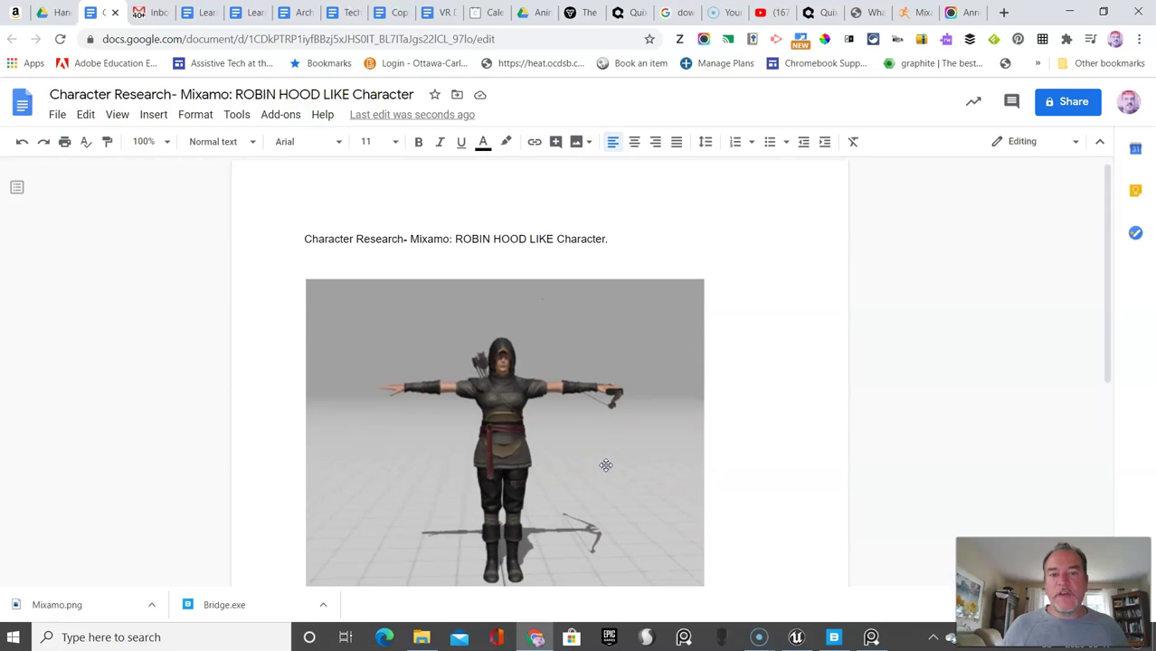
pyautogui.scroll(-1, 606, 466)
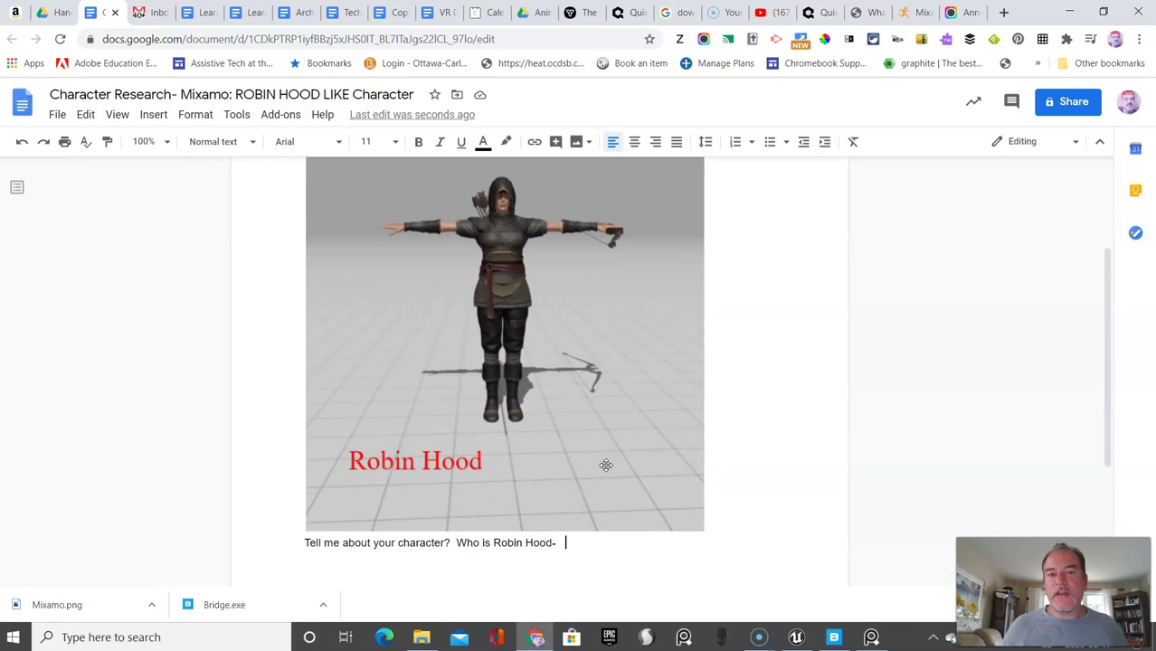
pyautogui.moveTo(568, 414); pyautogui.dragTo(548, 356)
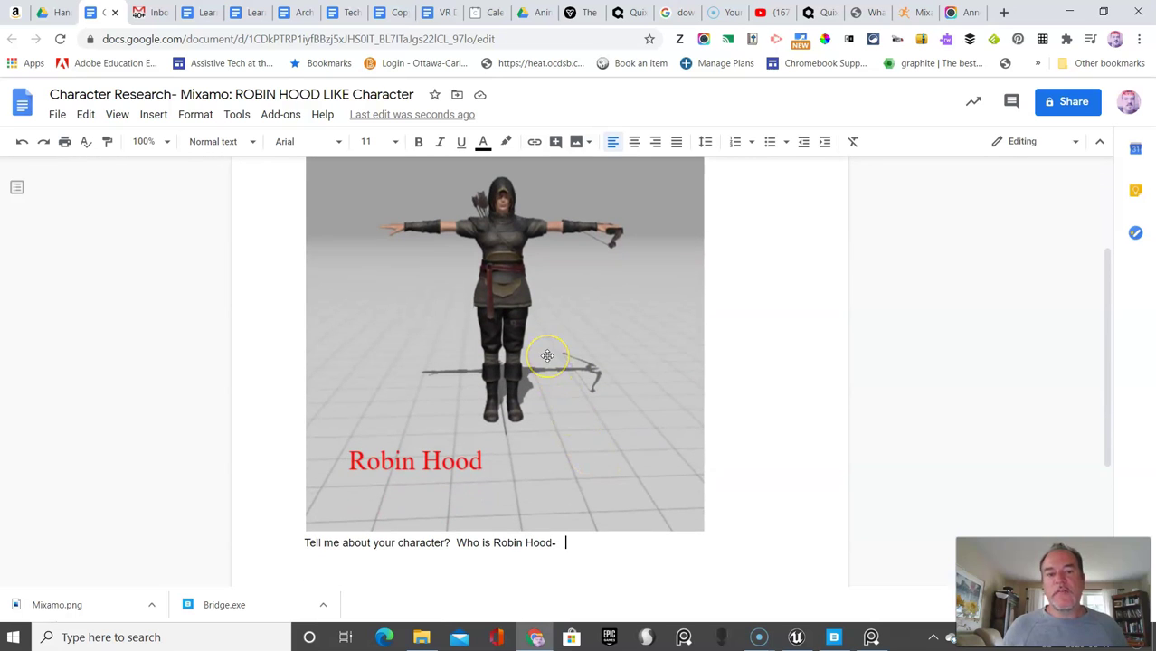
pyautogui.moveTo(545, 355); pyautogui.dragTo(546, 356)
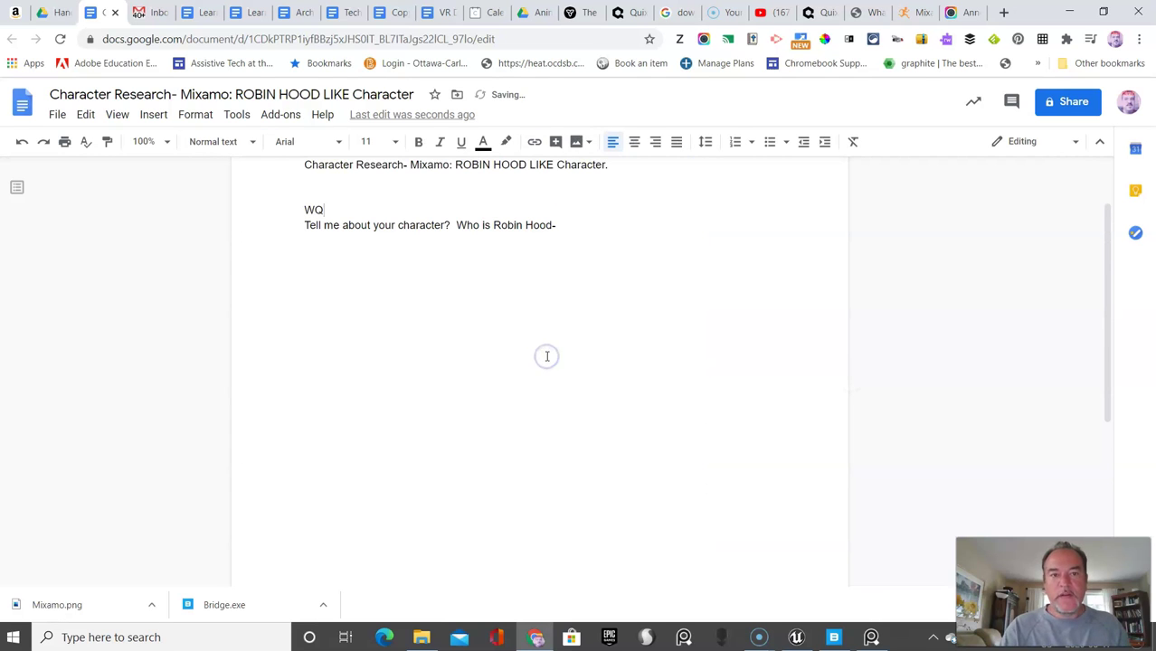
pyautogui.hotkey('ctrl', 'z')
pyautogui.click(536, 354)
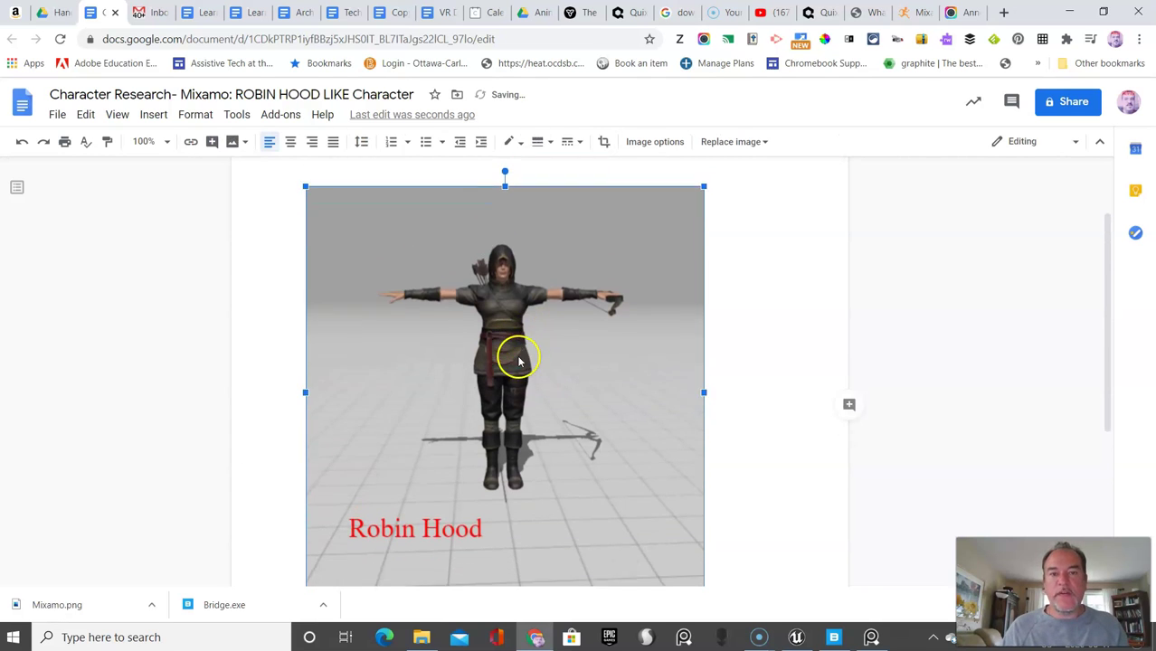
pyautogui.scroll(-3, 518, 359)
# Add 'Was he real?' and 'How will we change his story?' after the Robin Hood prompt
pyautogui.click(585, 466)
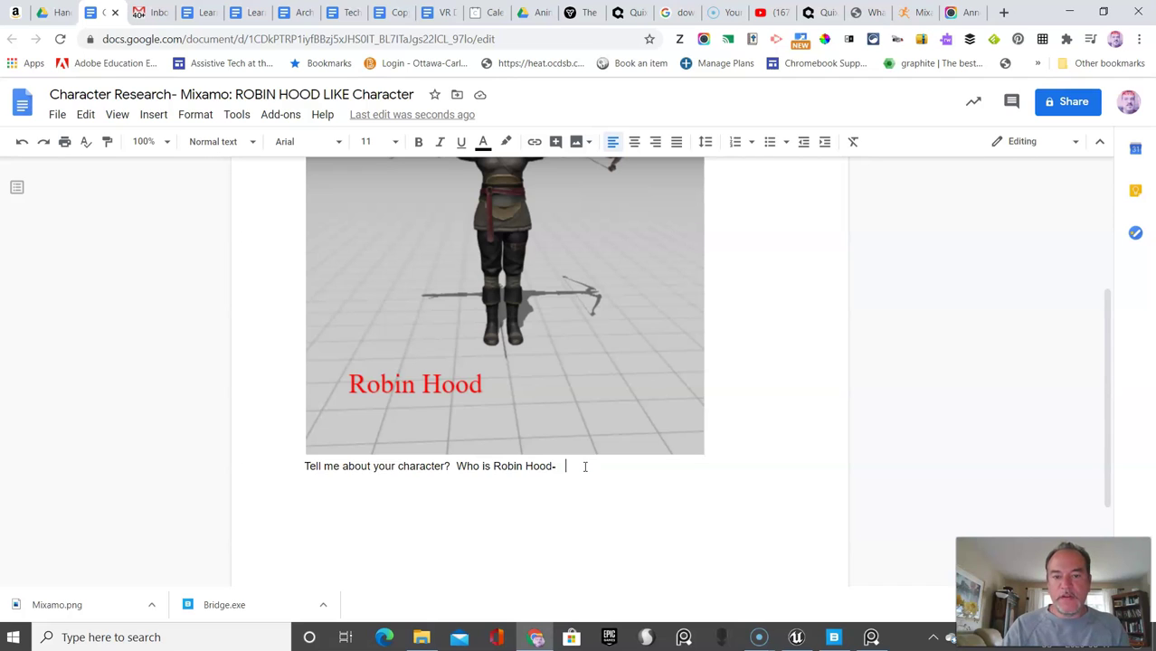
pyautogui.write('W')
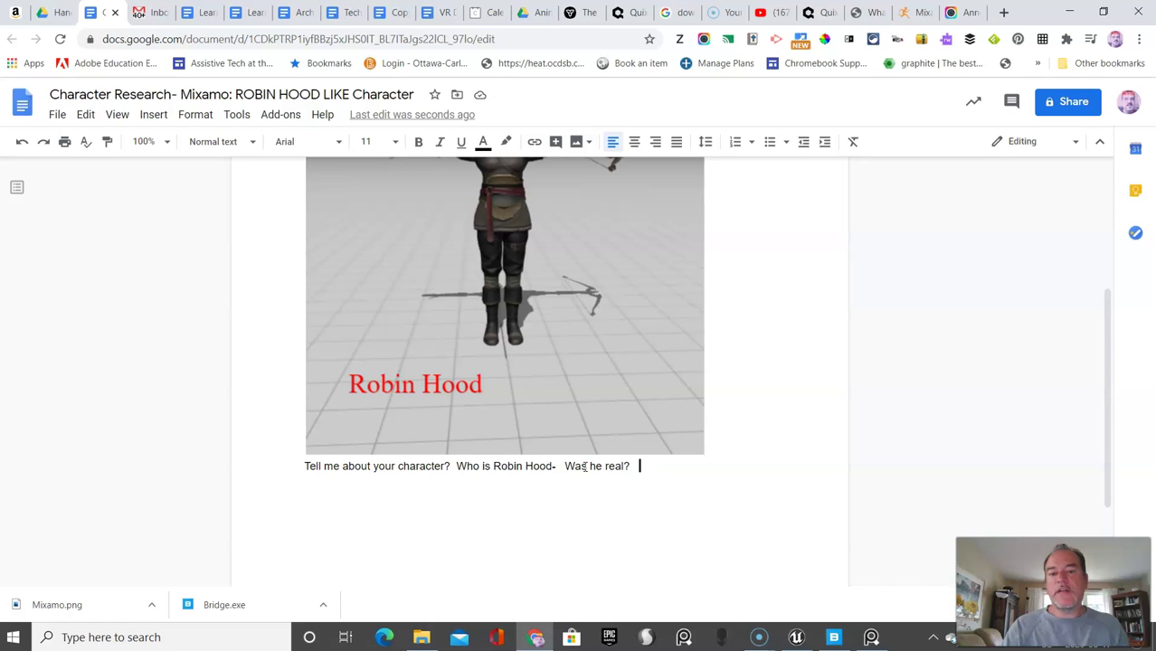
pyautogui.write('Ho')
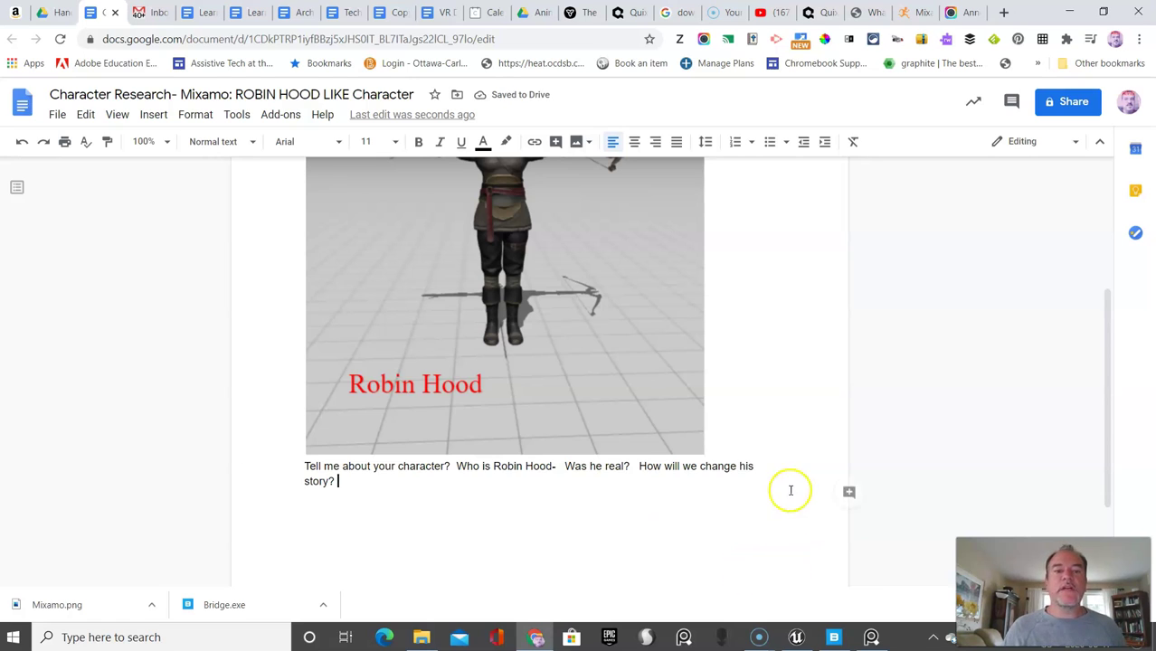
pyautogui.scroll(3, 542, 470)
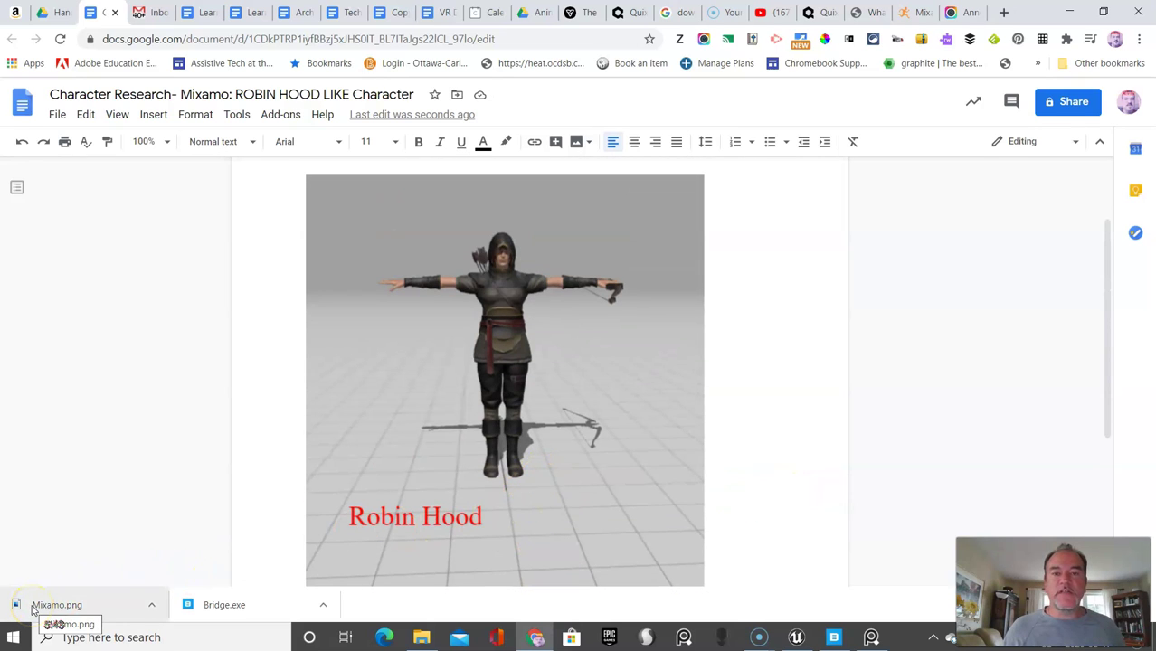
pyautogui.scroll(1, 536, 354)
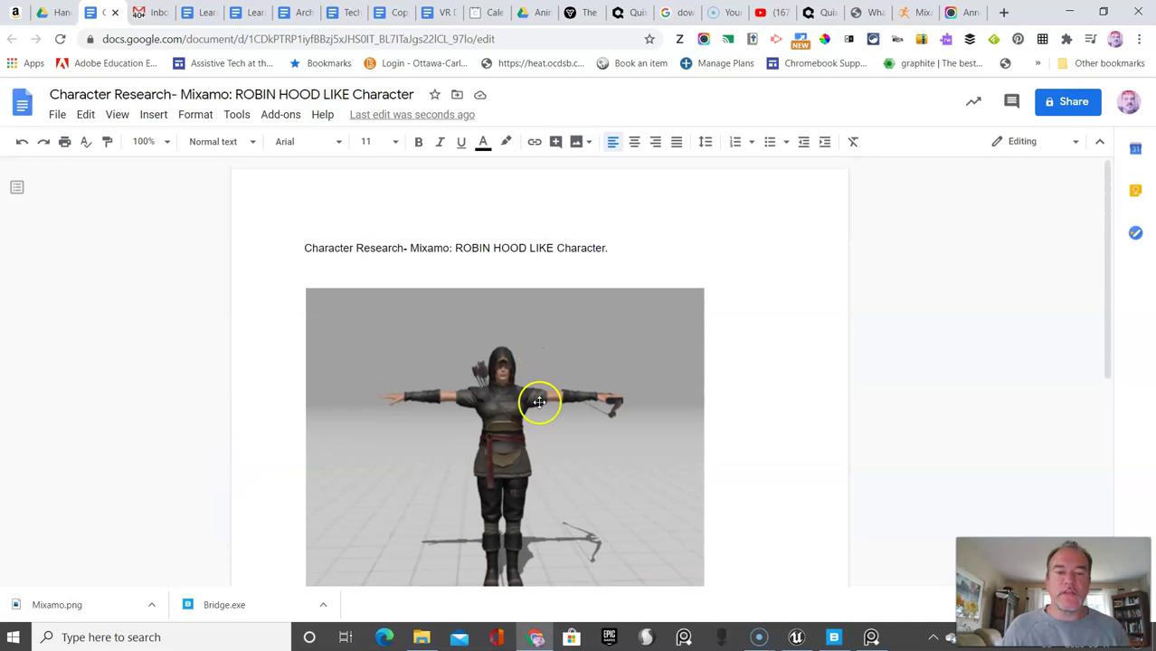